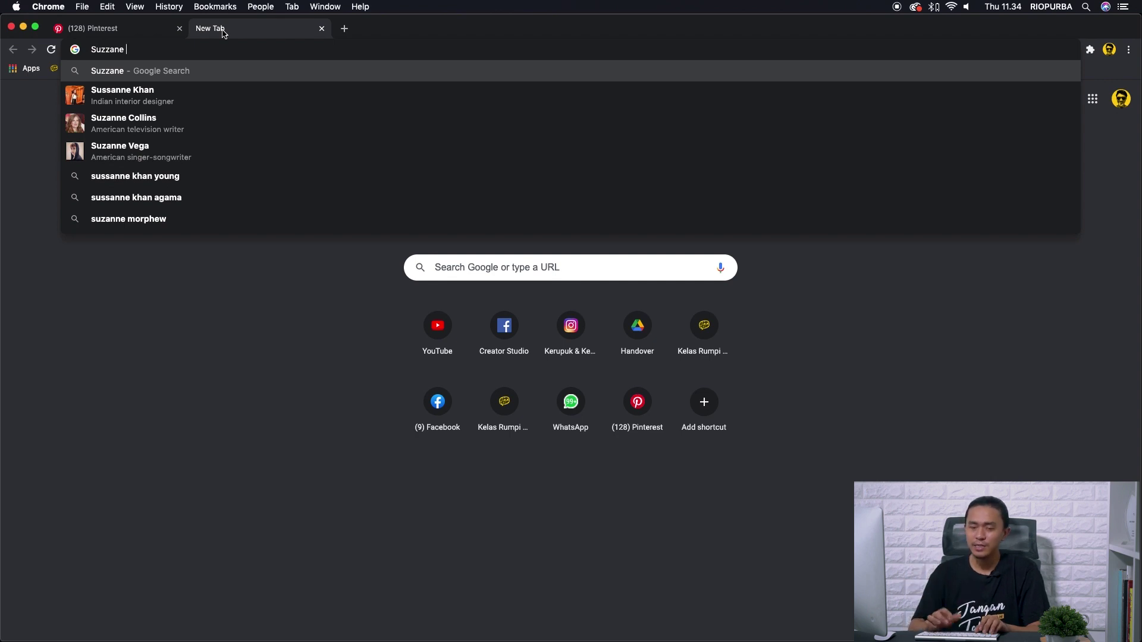
Enter the brand name "Suzzane Bake" as a web search in the new tab.
{"action": "type", "text": "Bake"}
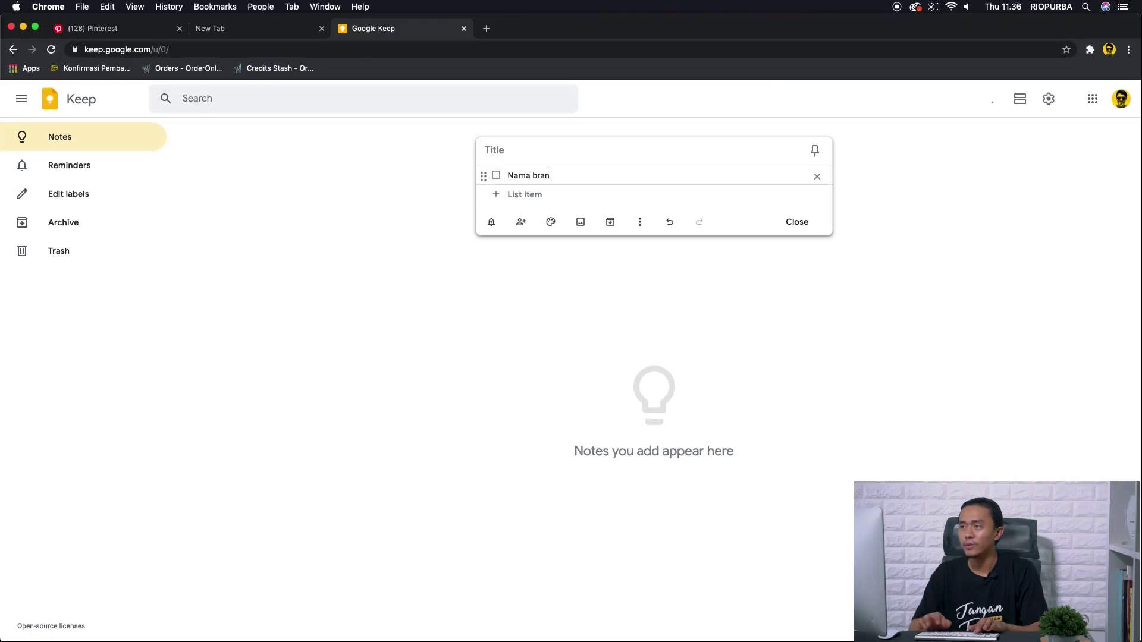
Add the items "produk/service" and "kompetitor" to the checklist below "Nama brand".
{"action": "key", "text": "Return"}
{"action": "type", "text": "pro"}
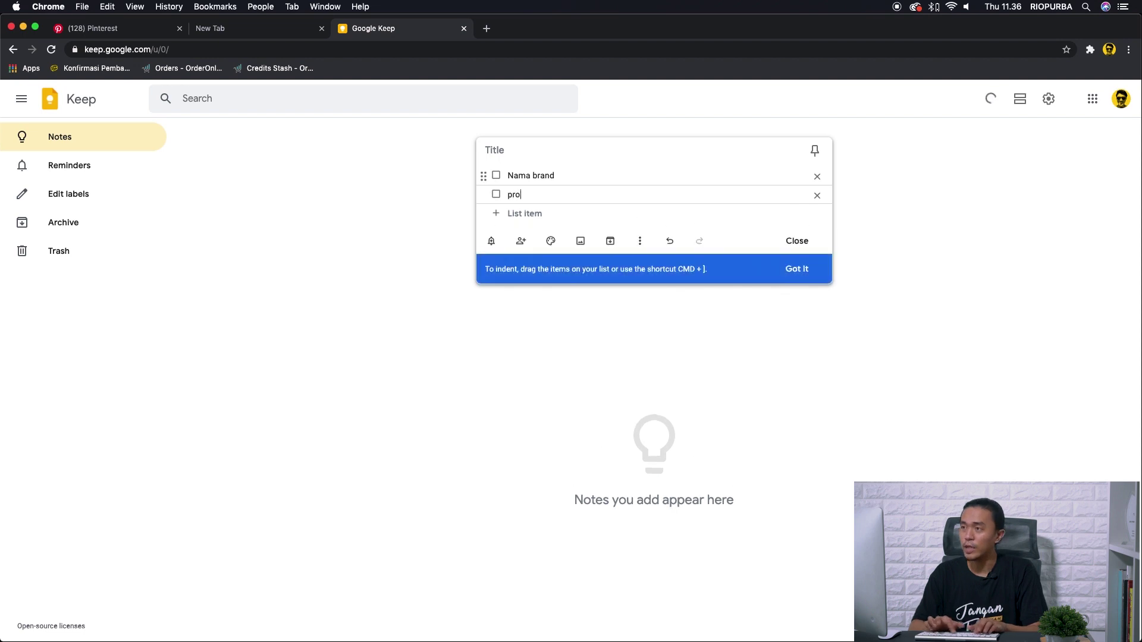
{"action": "type", "text": "duk/service "}
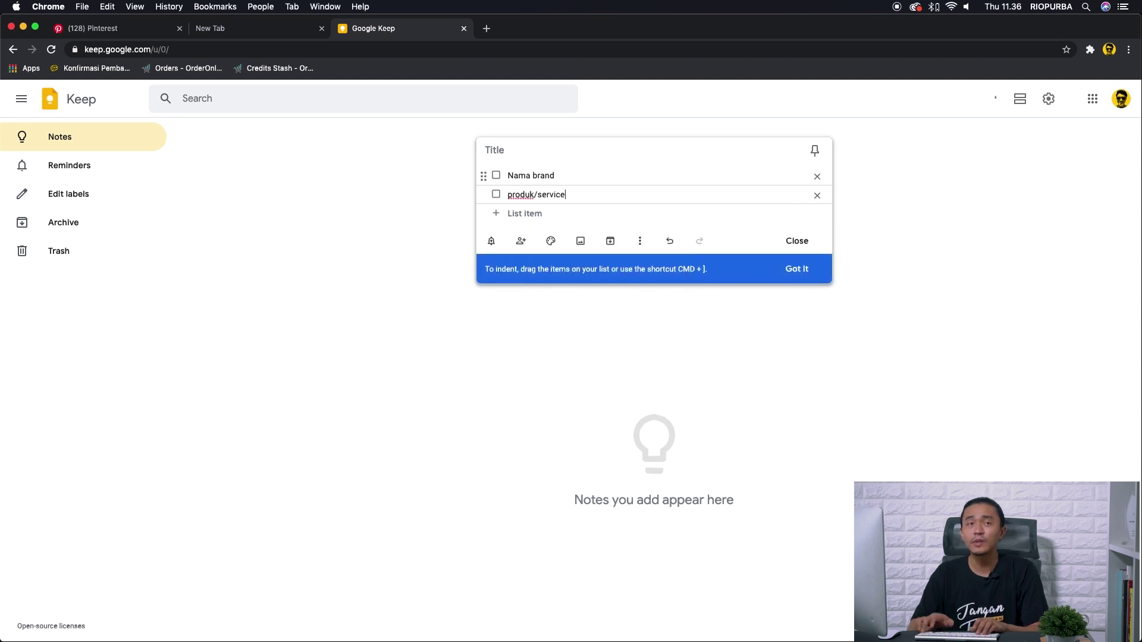
{"action": "type", "text": "kompetitor"}
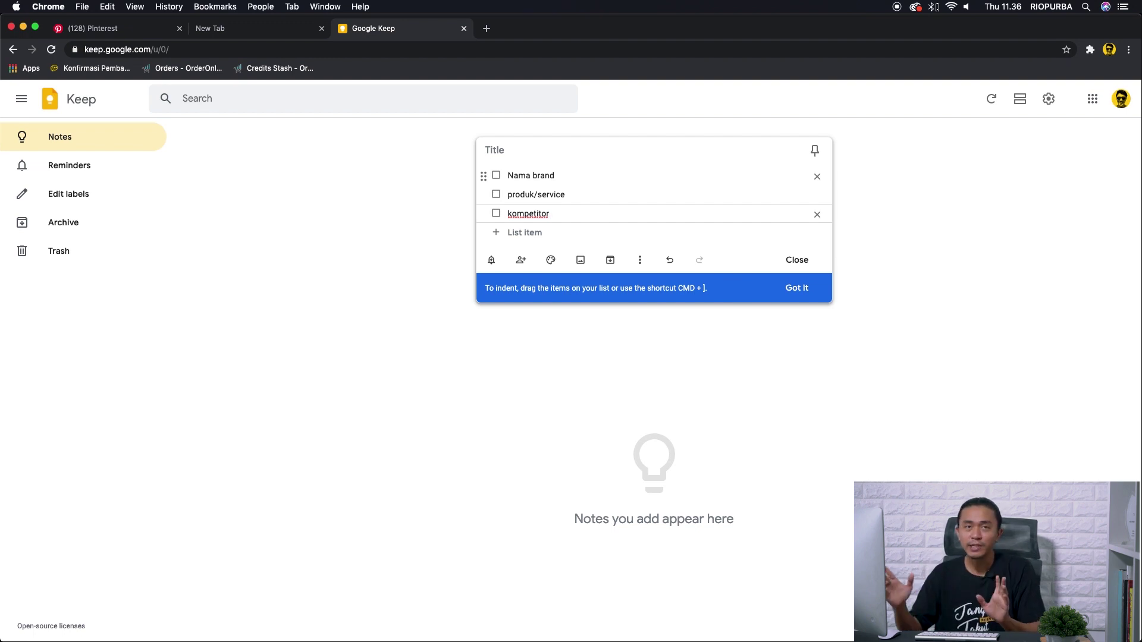
Add the checklist item "value atau sesuatu yang membuat mereka berbeda" below "kompetitor".
{"action": "key", "text": "Return"}
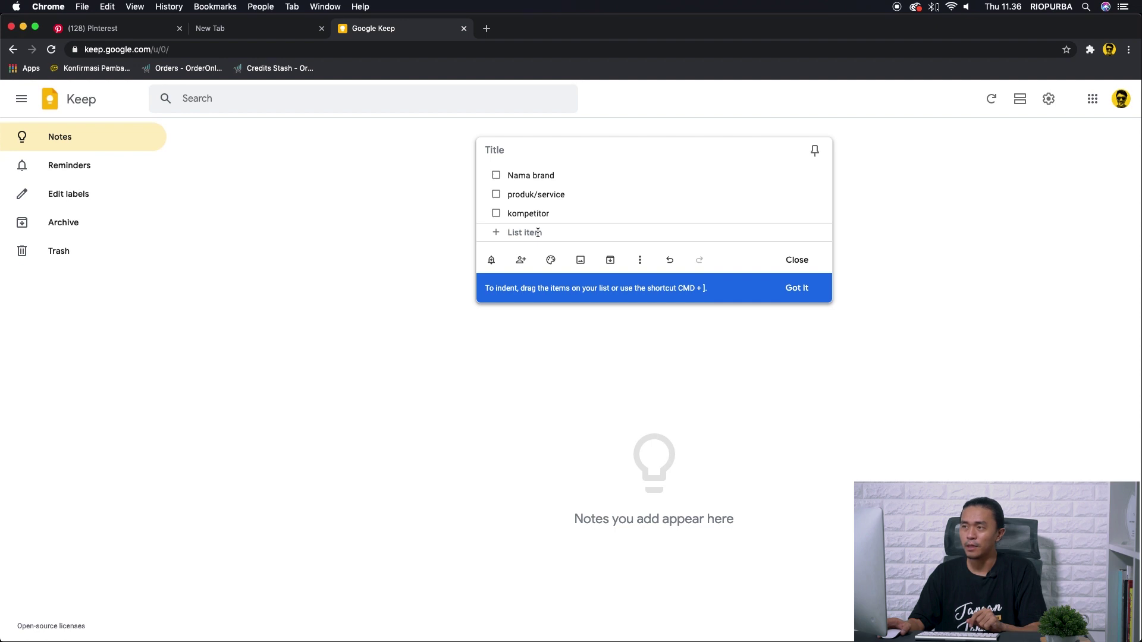
{"action": "type", "text": "value atau"}
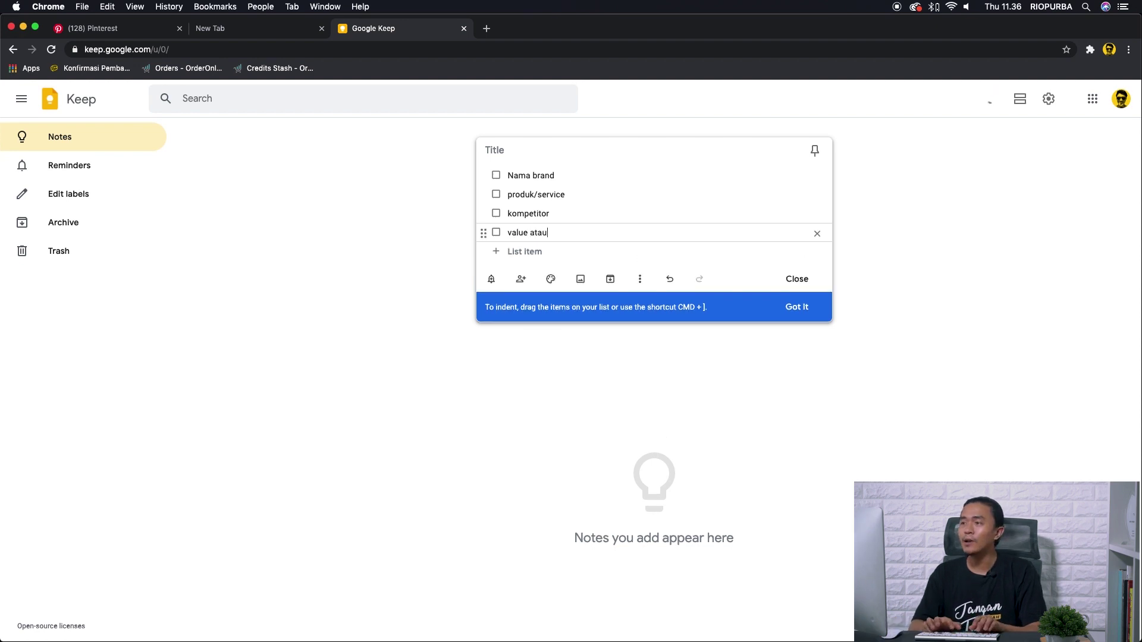
{"action": "type", "text": " sesuatu ya"}
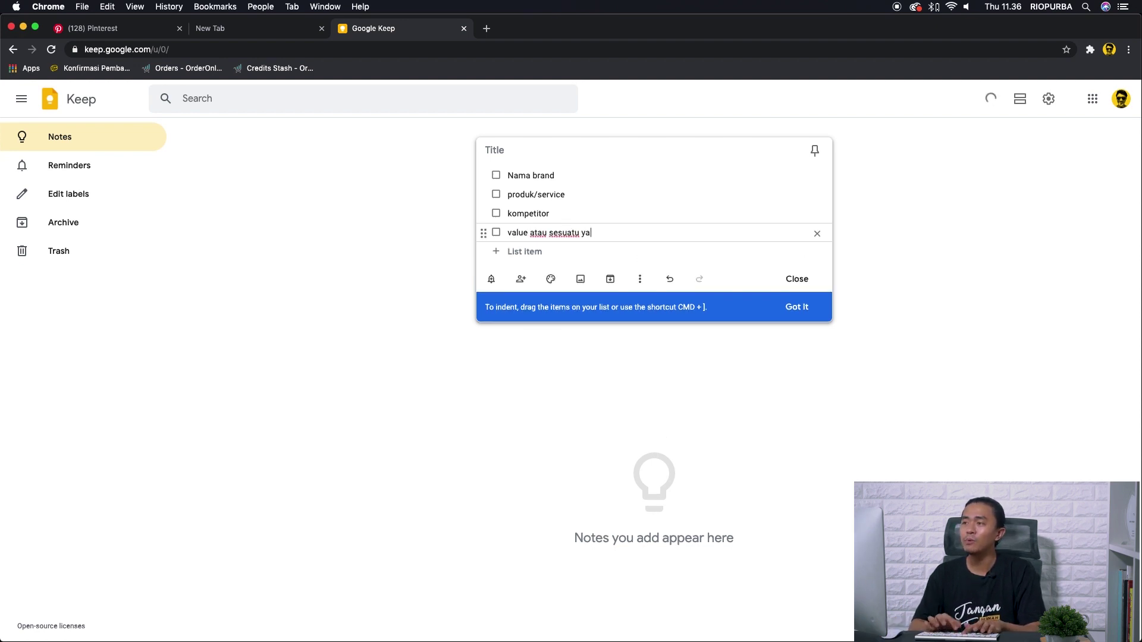
{"action": "type", "text": "ng membuat merek"}
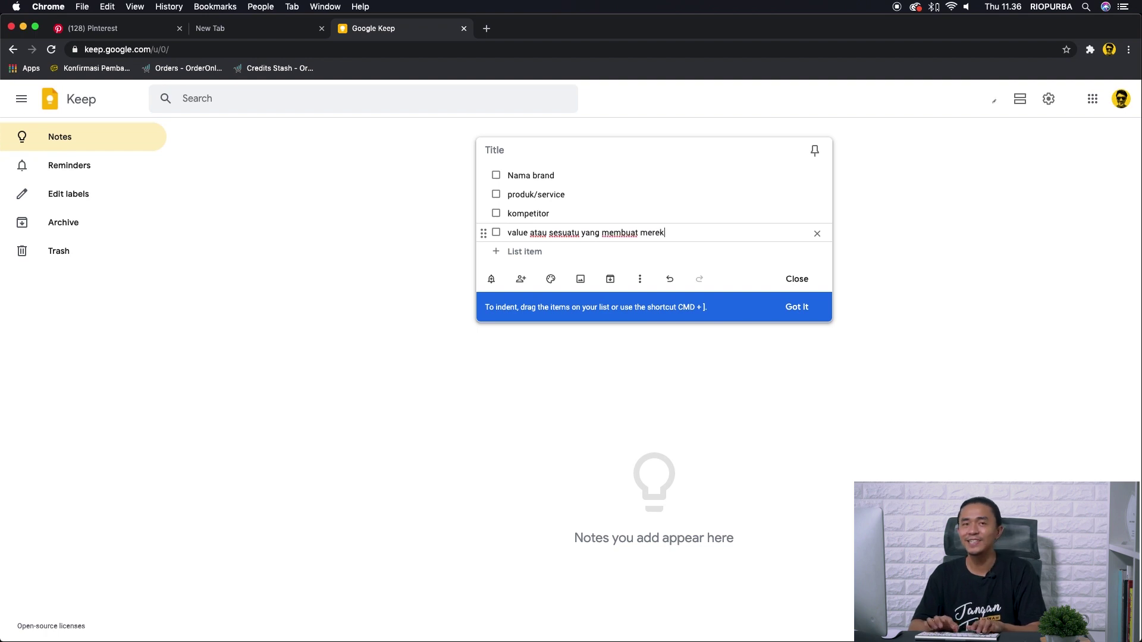
{"action": "type", "text": "a berbeda"}
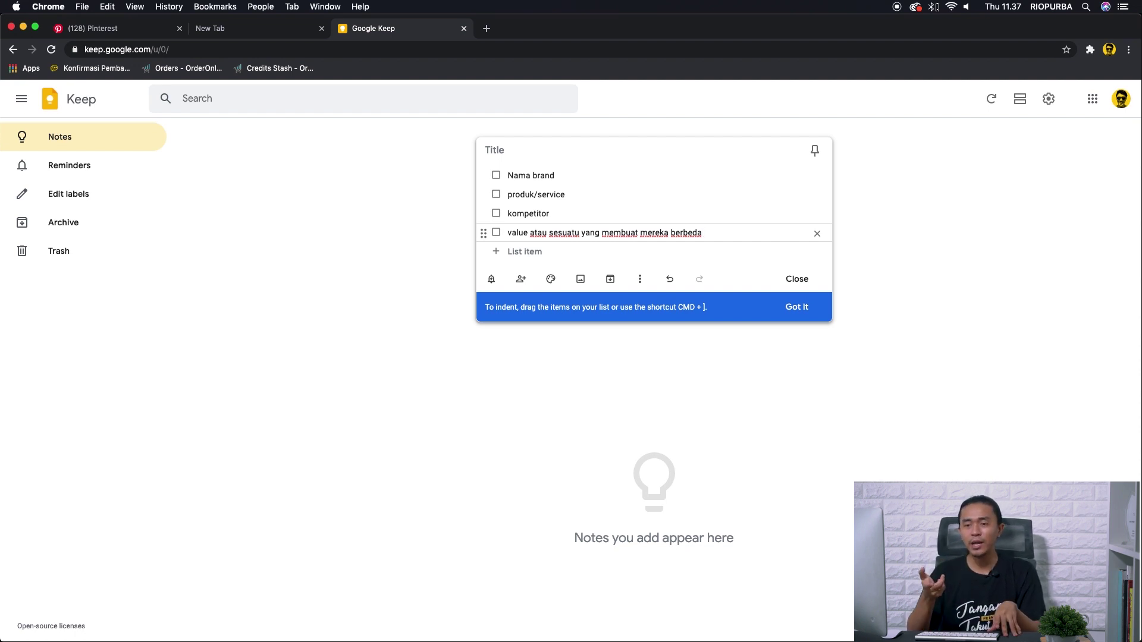
Add "foto produk/service" as the last item of the checklist.
{"action": "key", "text": "Return"}
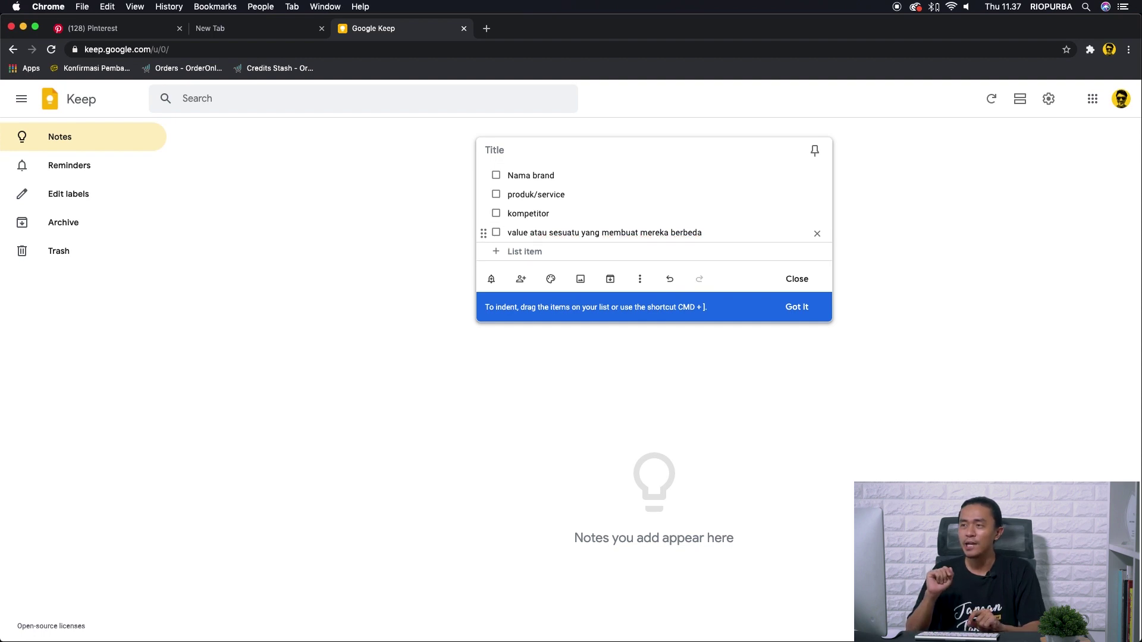
{"action": "type", "text": "foto"}
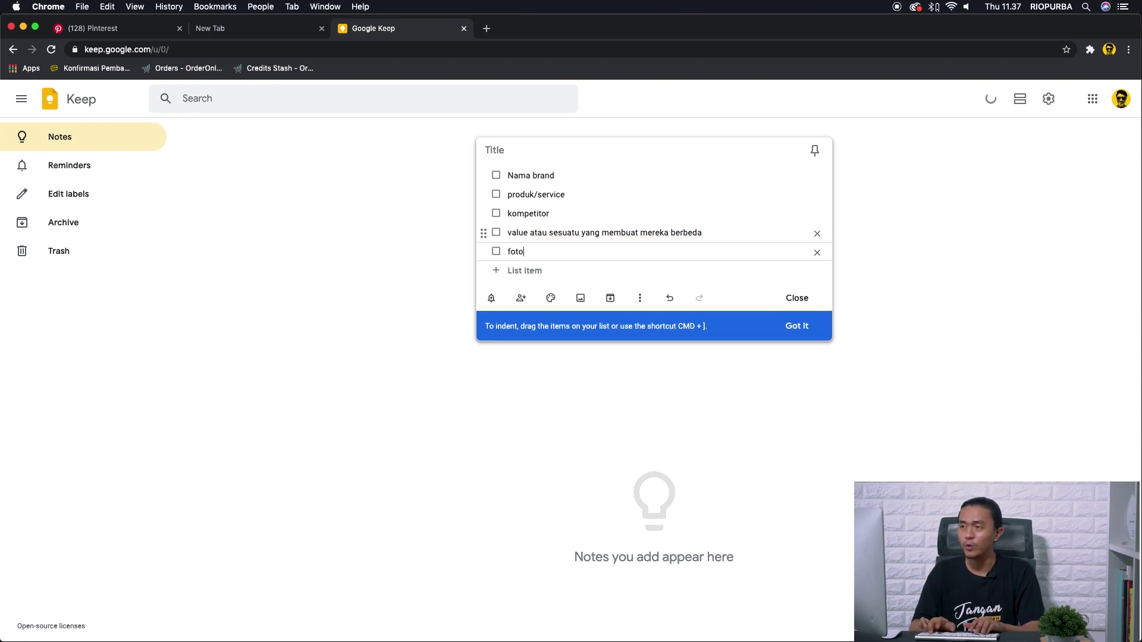
{"action": "type", "text": " produk/service"}
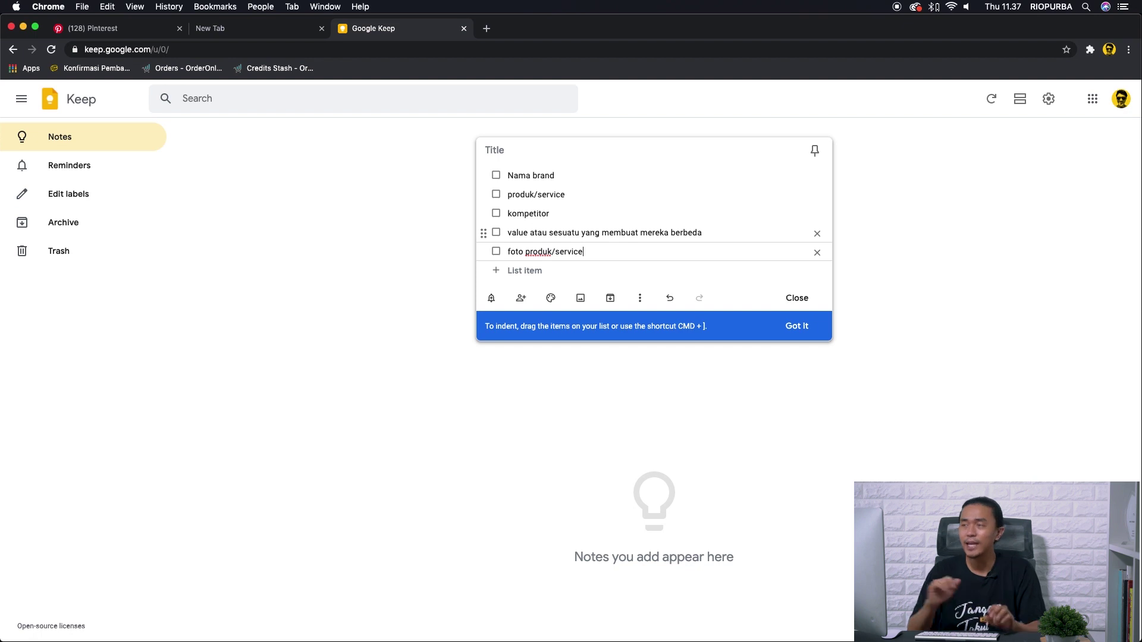
Extend the first checklist item so that it reads "Nama brand = Suzzane Bake".
{"action": "left_click", "coordinate": [566, 174]}
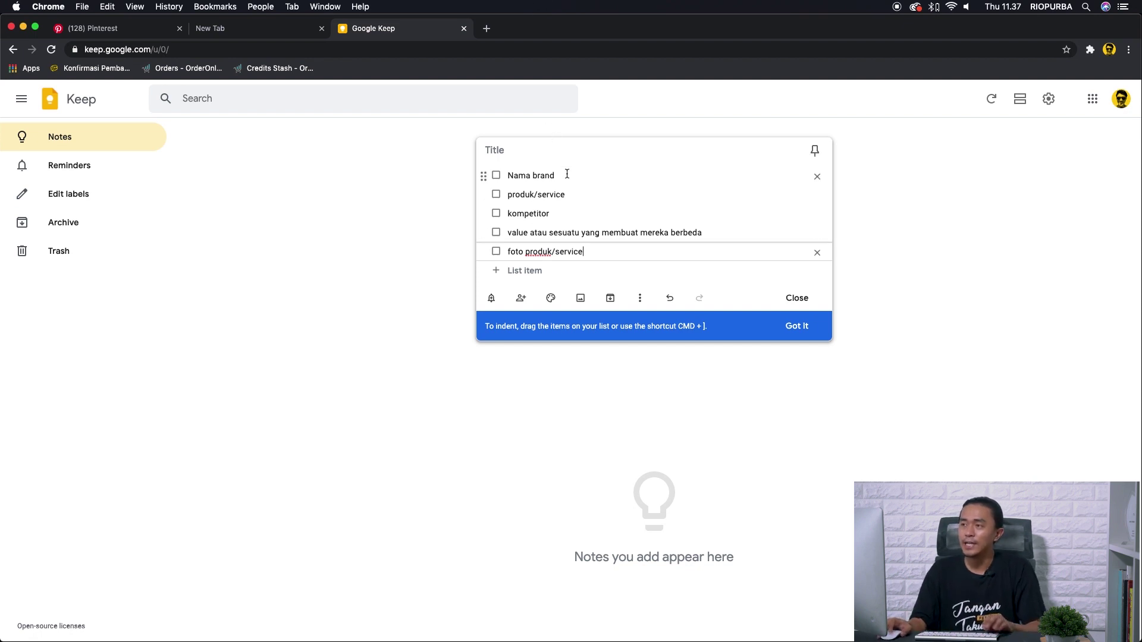
{"action": "type", "text": "= sy"}
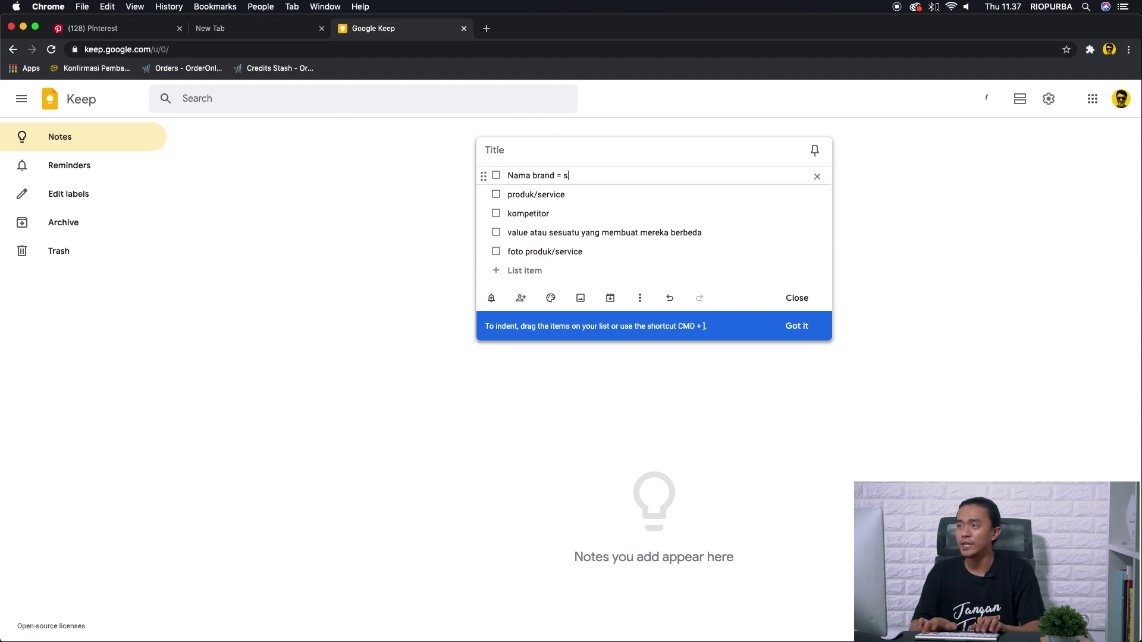
{"action": "key", "text": "BackSpace"}
{"action": "type", "text": "Suzzane "}
{"action": "type", "text": "Logo"}
{"action": "key", "text": "BackSpace"}
{"action": "key", "text": "BackSpace"}
{"action": "key", "text": "BackSpace"}
{"action": "key", "text": "BackSpace"}
{"action": "type", "text": "Bake"}
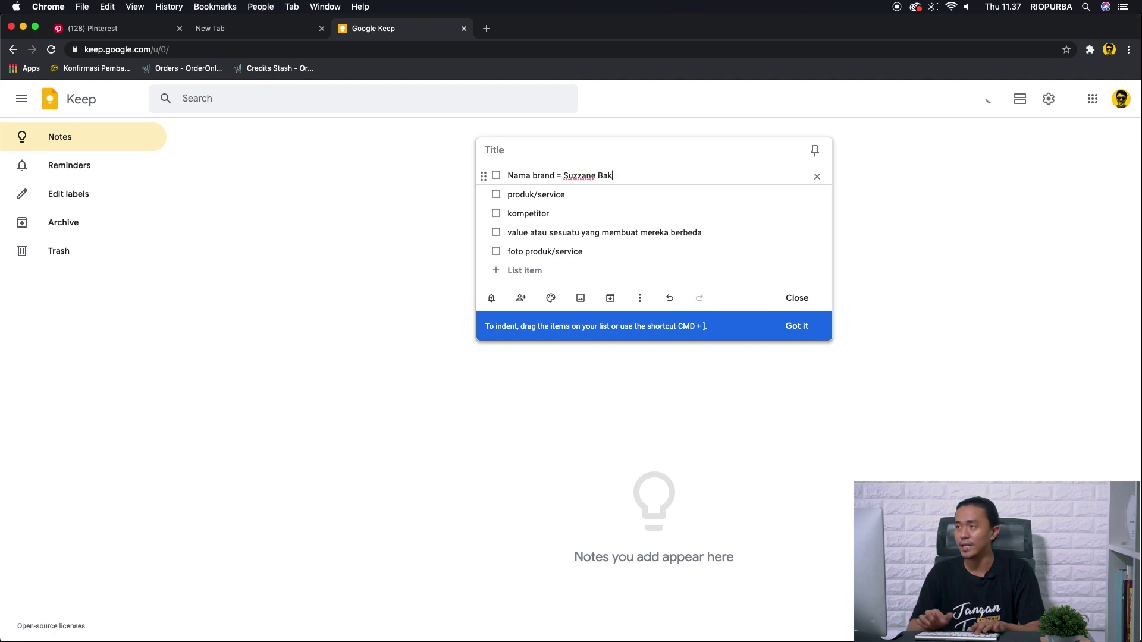
Extend the second checklist item so that it reads "produk/service = Cute Bake Cake , manis, coklat".
{"action": "left_click", "coordinate": [602, 195]}
{"action": "type", "text": "= "}
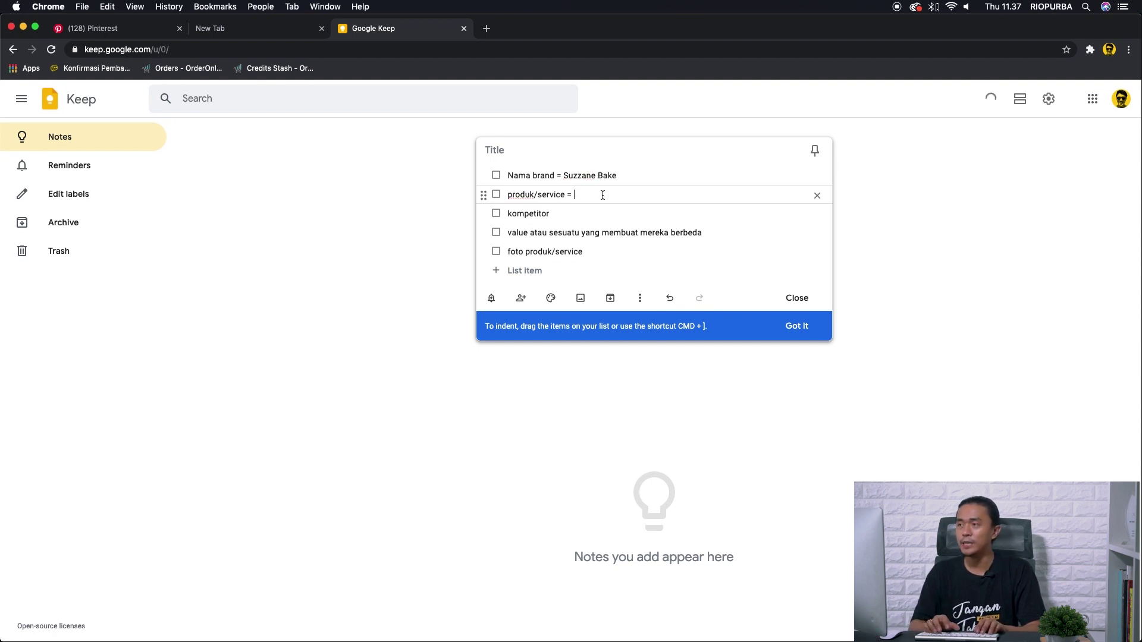
{"action": "type", "text": "Cute "}
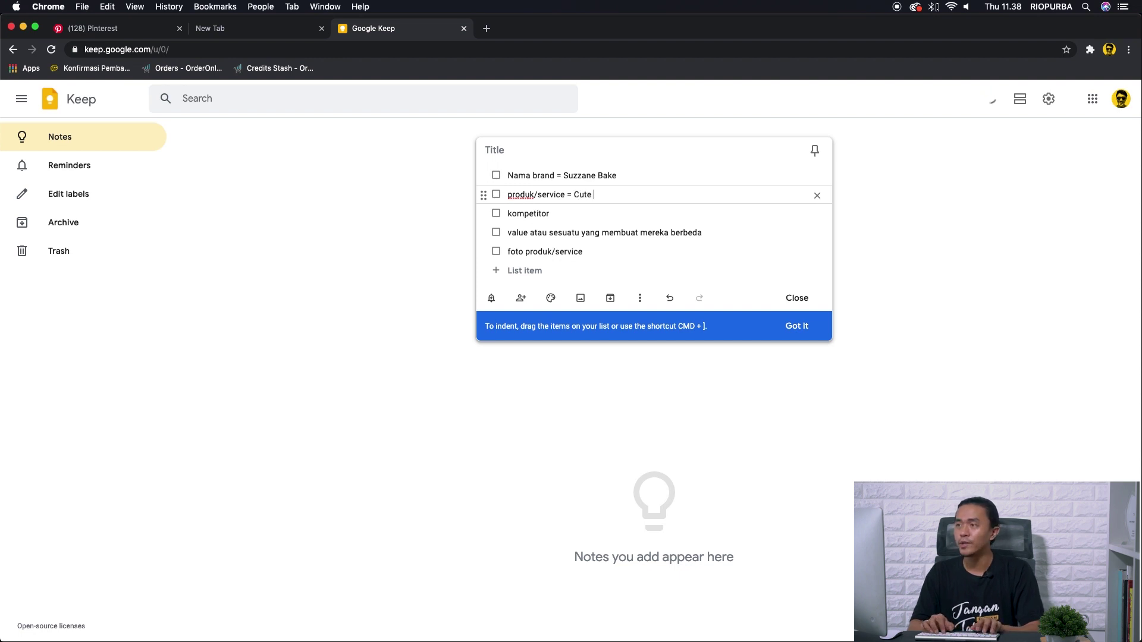
{"action": "type", "text": "K"}
{"action": "key", "text": "BackSpace"}
{"action": "type", "text": "Cake "}
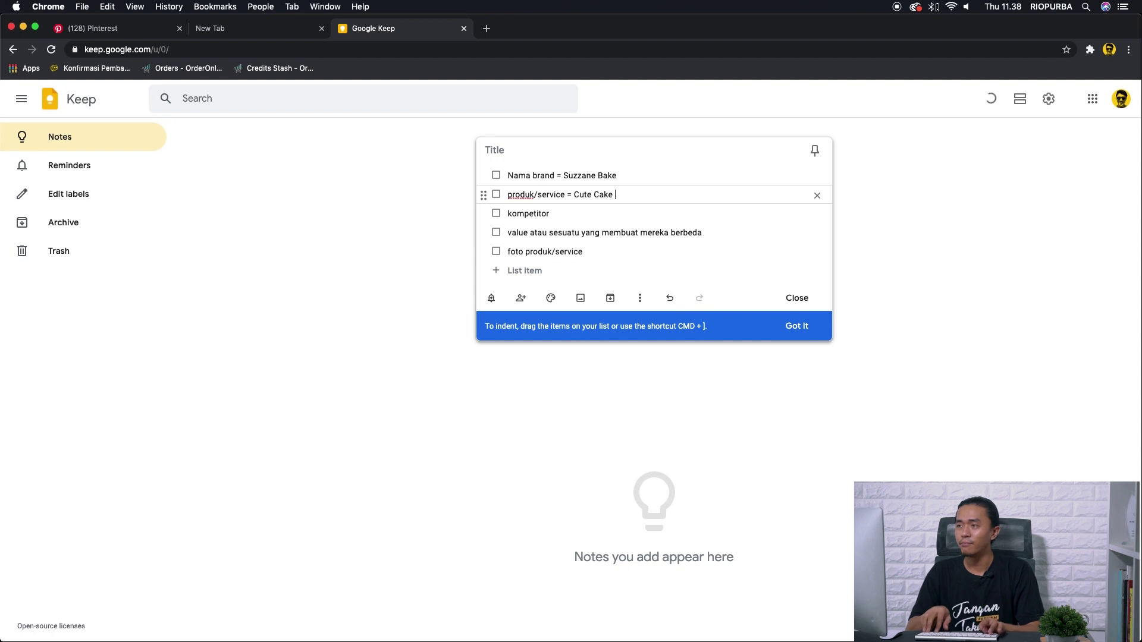
{"action": "type", "text": "Backe"}
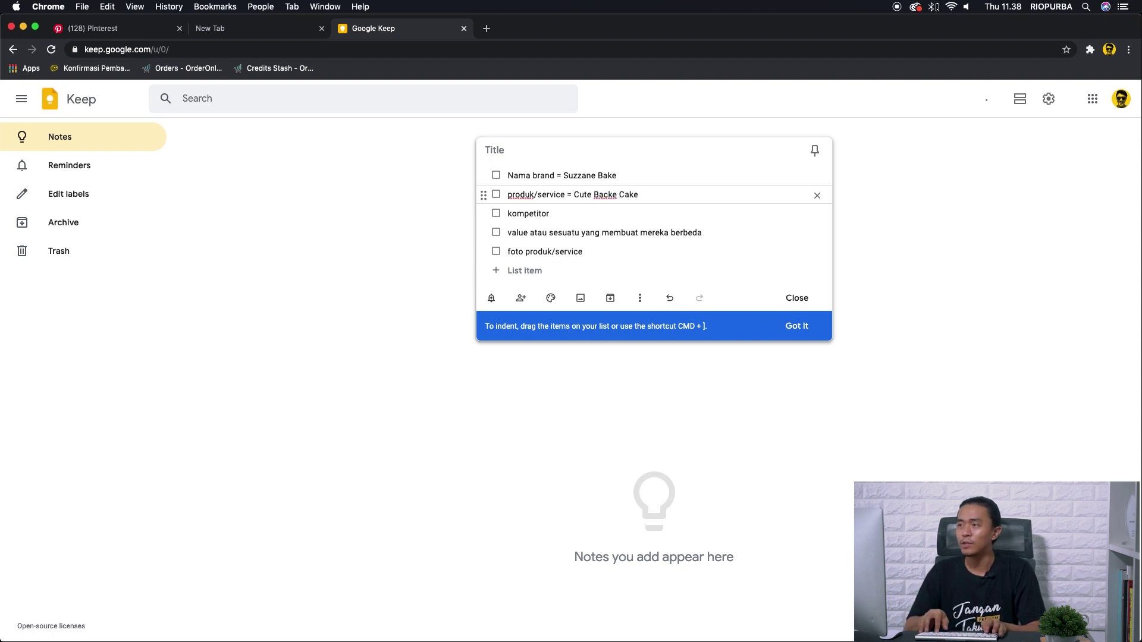
{"action": "key", "text": "BackSpace"}
{"action": "key", "text": "Down"}
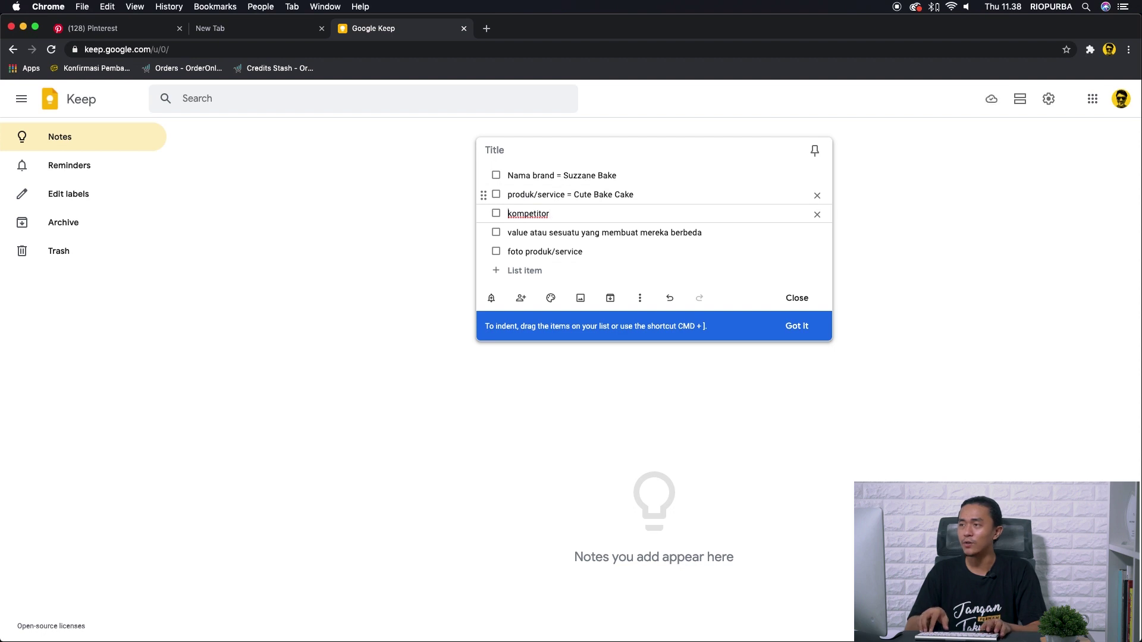
{"action": "left_click", "coordinate": [658, 190]}
{"action": "type", "text": ", manis"}
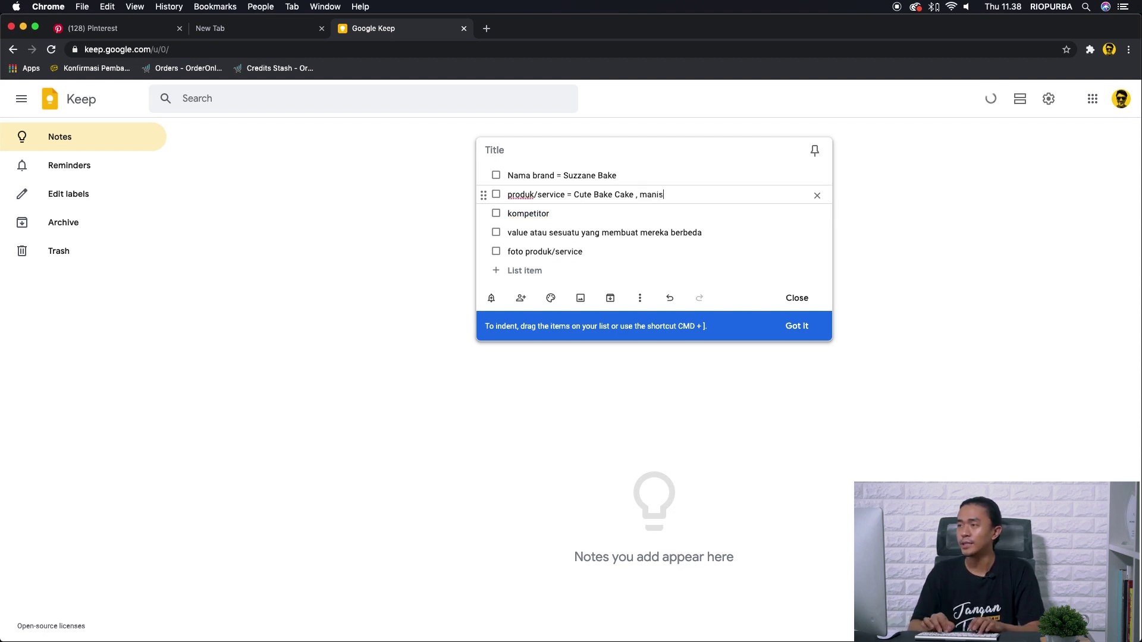
{"action": "type", "text": ", coklat"}
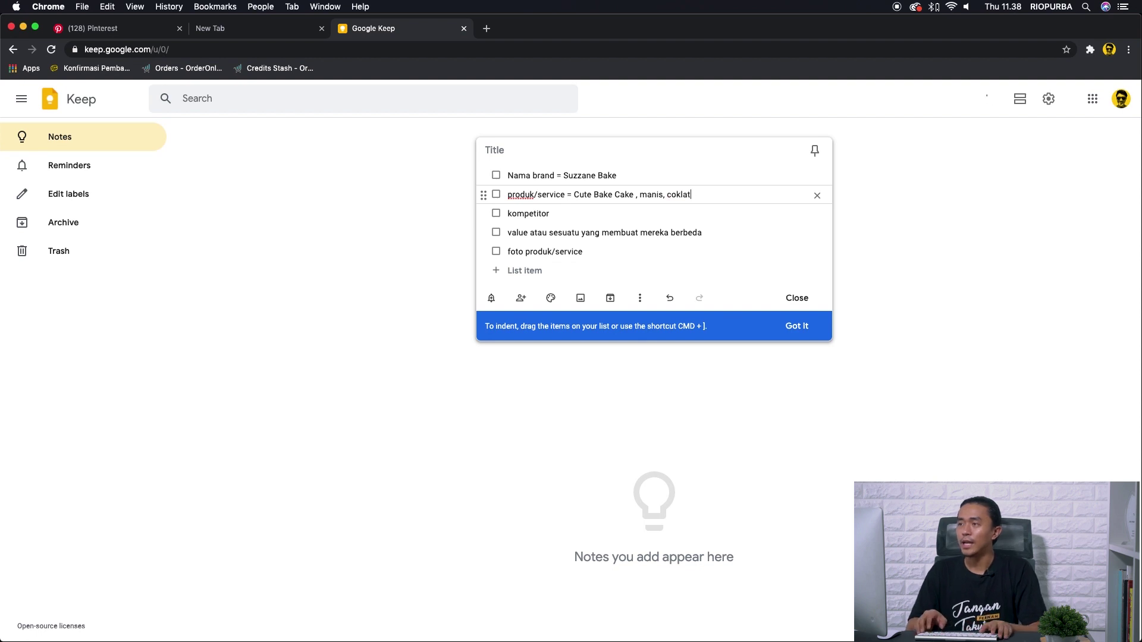
Append "=" to the kompetitor item and search Google for "bakery cute" in a new tab.
{"action": "key", "text": "Down"}
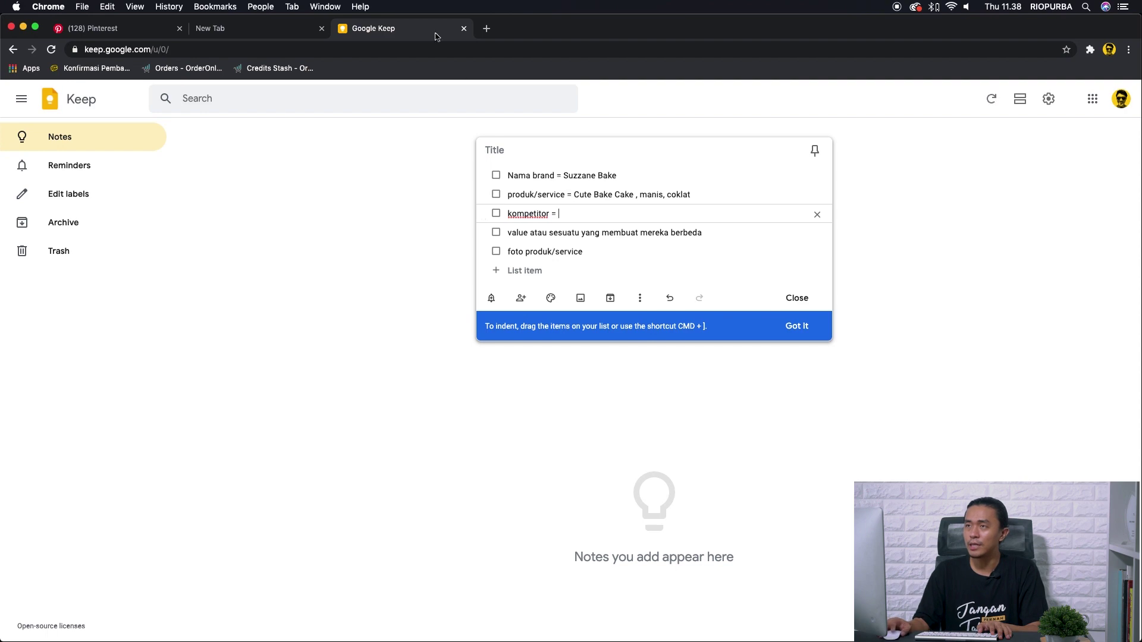
{"action": "left_click", "coordinate": [487, 28]}
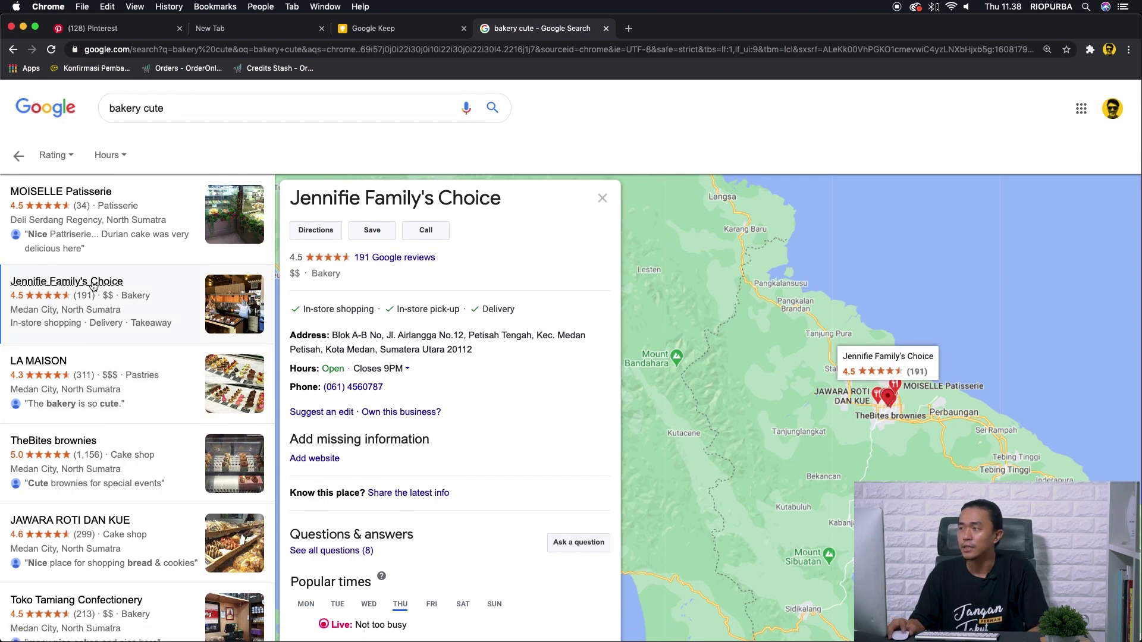
Examine the details, photos and reviews of the Jennifie Family's Choice and LA MAISON bakery listings.
{"action": "scroll", "coordinate": [400, 409], "scroll_direction": "down", "scroll_amount": 8}
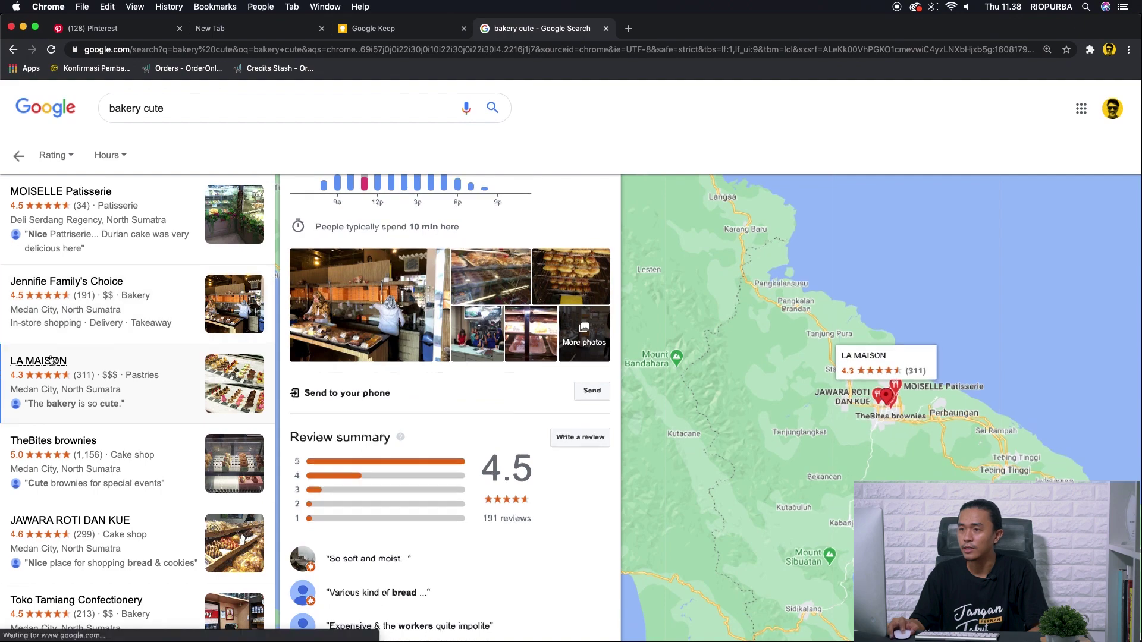
{"action": "left_click", "coordinate": [119, 376]}
{"action": "scroll", "coordinate": [404, 379], "scroll_direction": "down", "scroll_amount": 10}
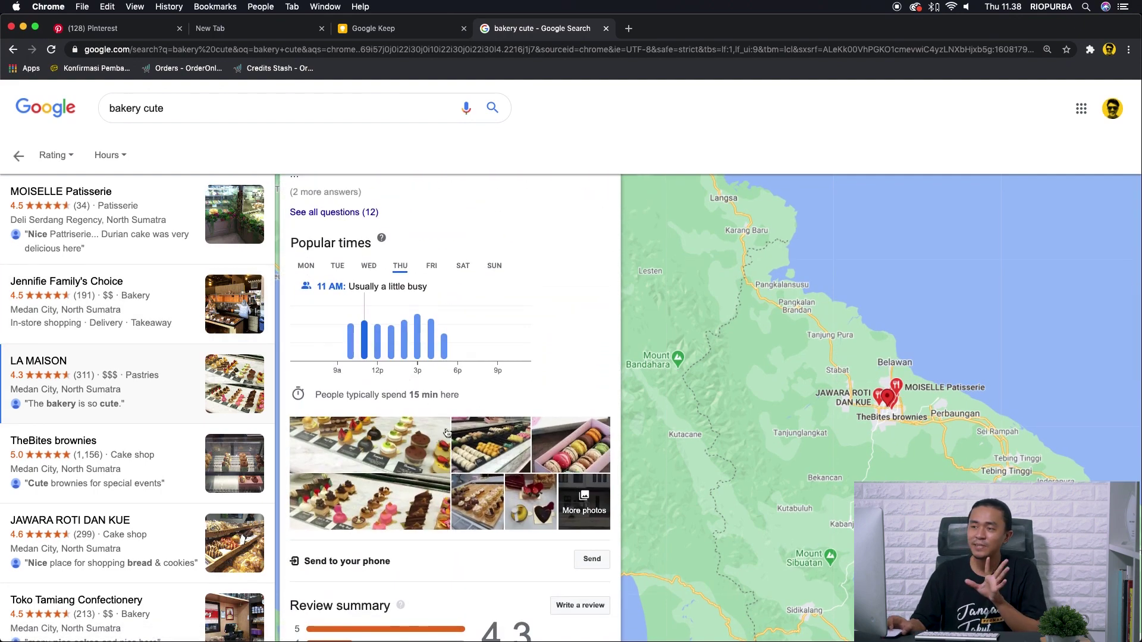
{"action": "scroll", "coordinate": [412, 446], "scroll_direction": "up", "scroll_amount": 5}
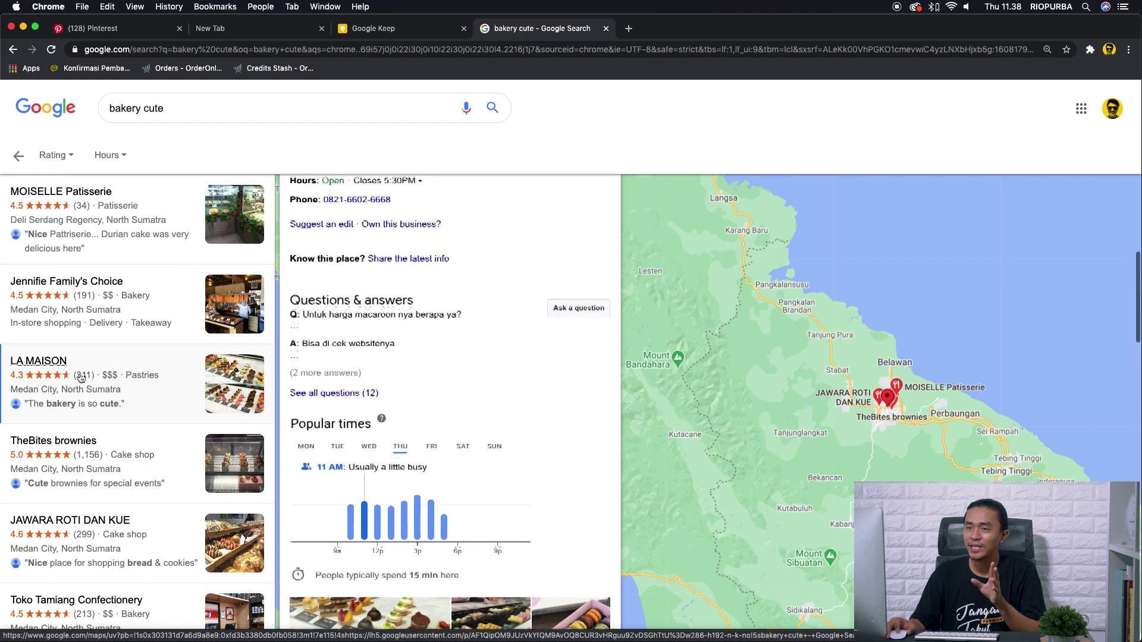
{"action": "left_click", "coordinate": [121, 365]}
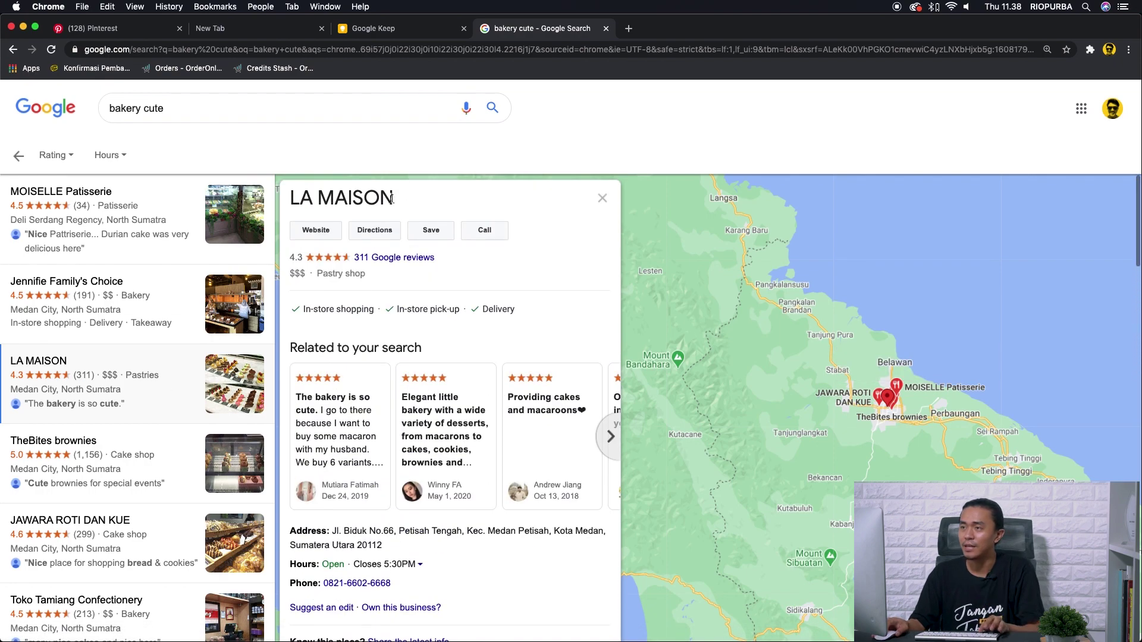
Copy the name LA MAISON from its listing and search Google for "LA MAISON cake" in a new tab.
{"action": "left_click_drag", "start_coordinate": [410, 207], "coordinate": [281, 204]}
{"action": "key", "text": "super+c"}
{"action": "key", "text": "super+t"}
{"action": "key", "text": "super+v"}
{"action": "key", "text": "Return"}
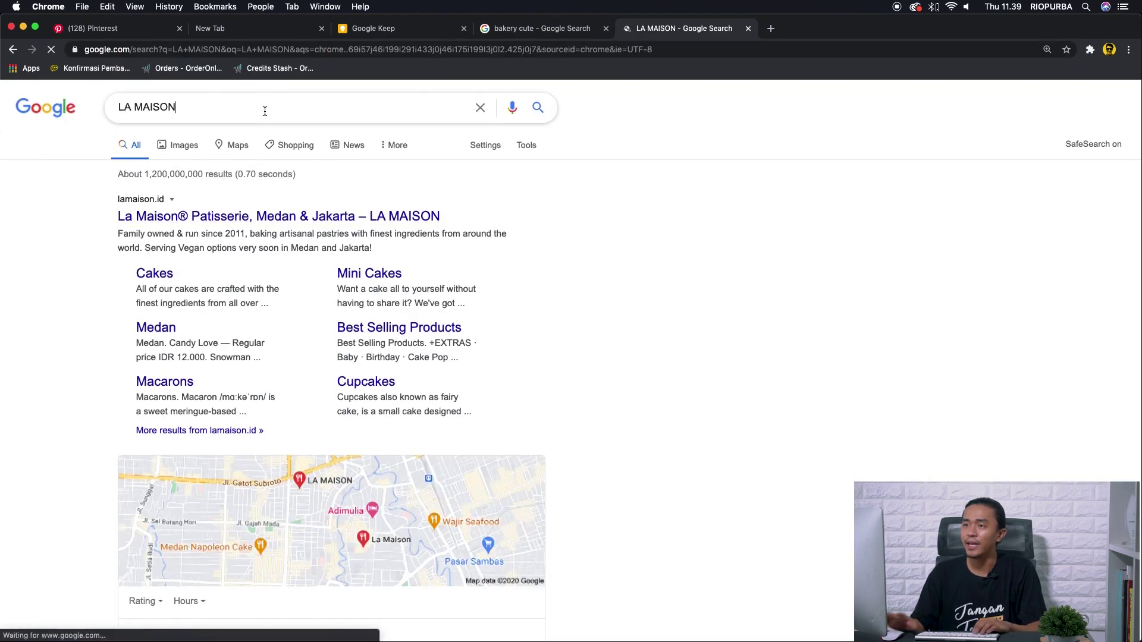
{"action": "left_click", "coordinate": [265, 108]}
{"action": "type", "text": "cake"}
{"action": "key", "text": "Return"}
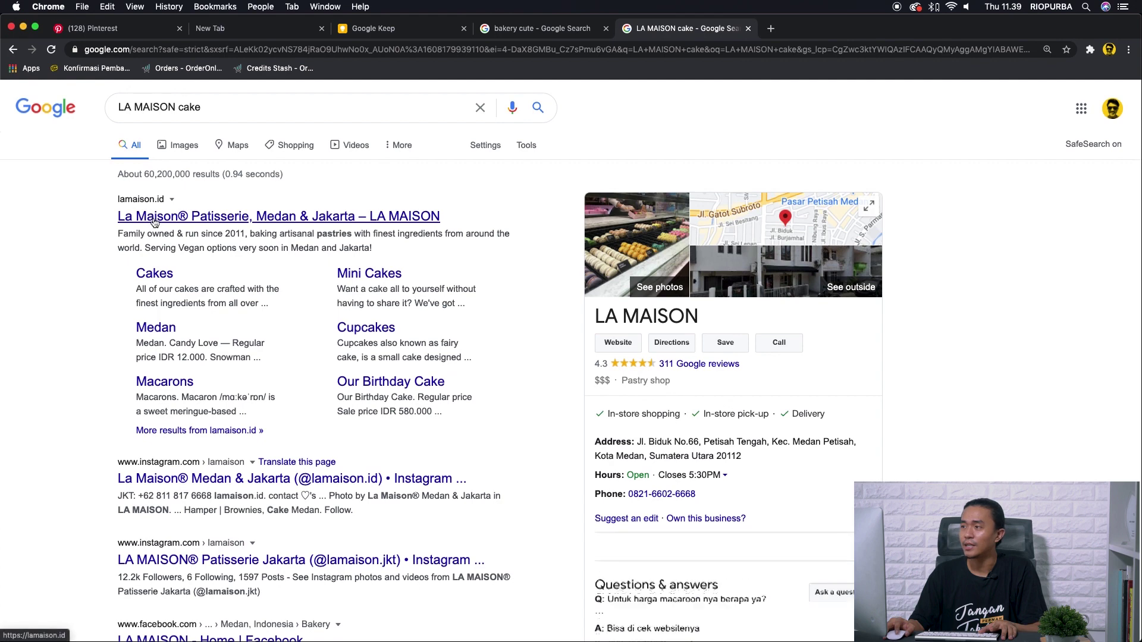
Open the lamaison.id website from the results in its own tab and move that tab next to Google Keep.
{"action": "left_click", "coordinate": [125, 217], "text": "super"}
{"action": "key", "text": "ctrl+Tab"}
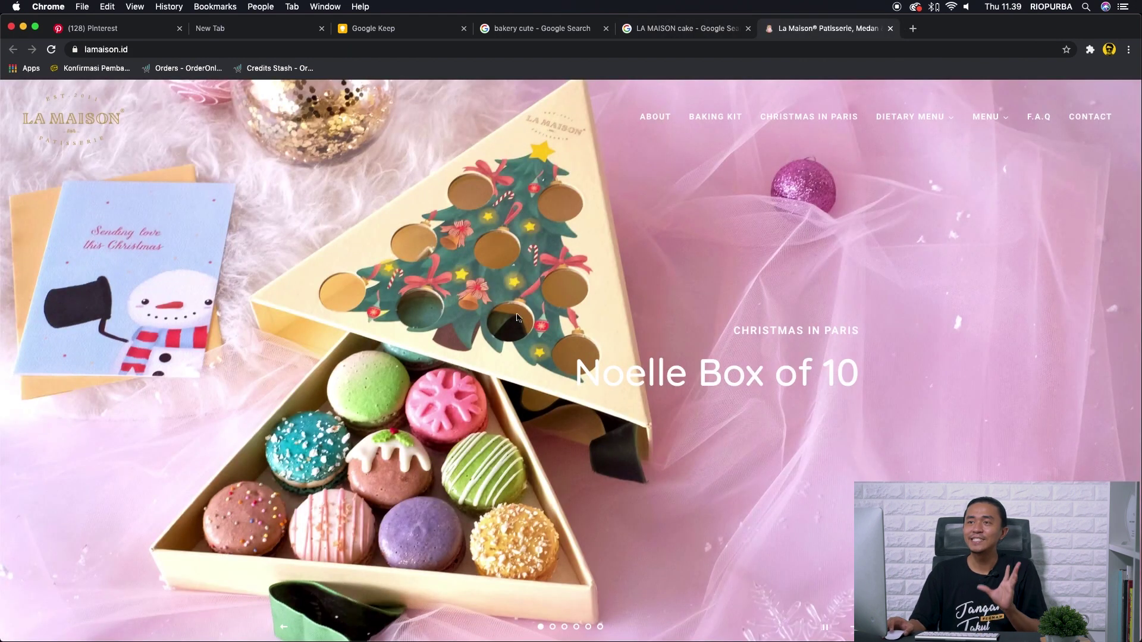
{"action": "left_click_drag", "start_coordinate": [844, 30], "coordinate": [559, 29]}
In the Google Keep note, add "la maison," to the kompetitor item and "= kue kami itu cute, dibuat dengan cinta" to the value item.
{"action": "left_click", "coordinate": [373, 28]}
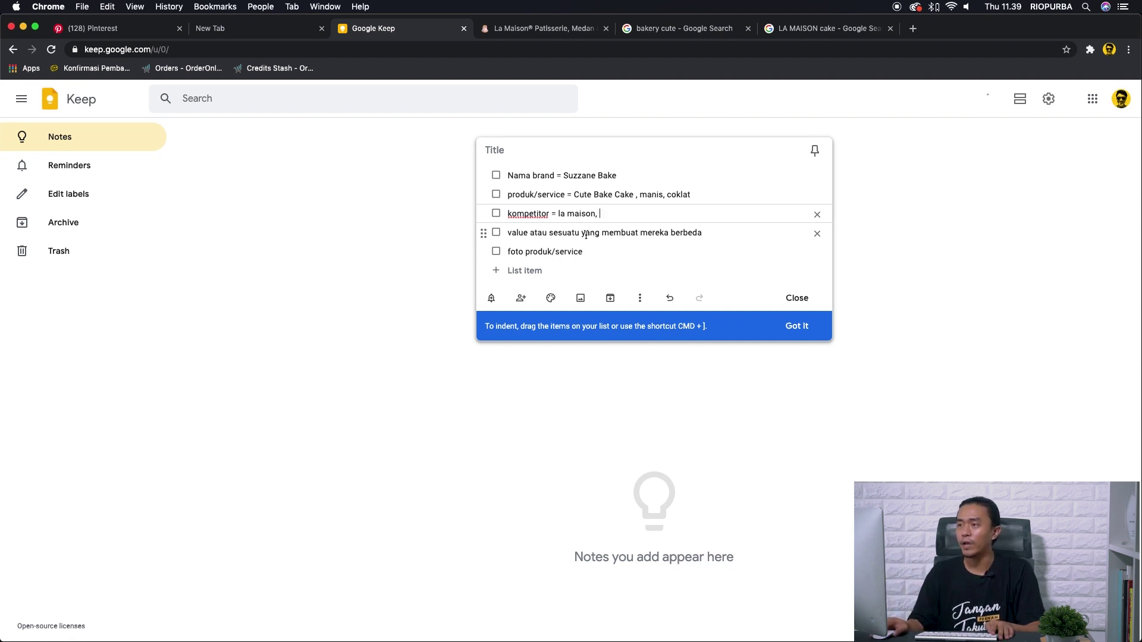
{"action": "left_click", "coordinate": [721, 235]}
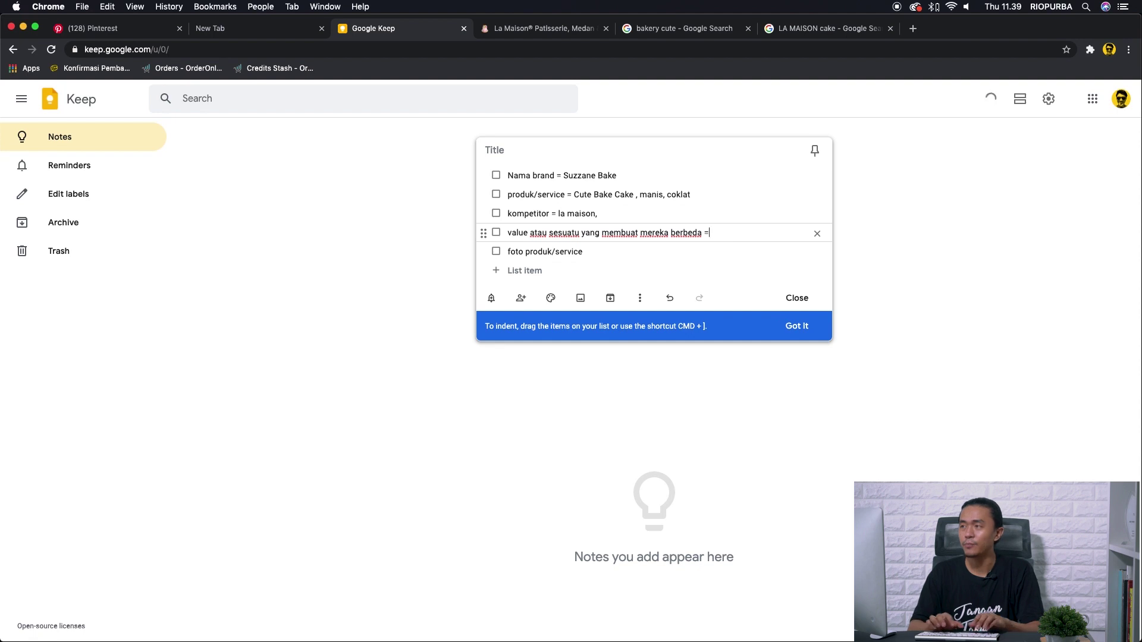
{"action": "type", "text": "= kue kami"}
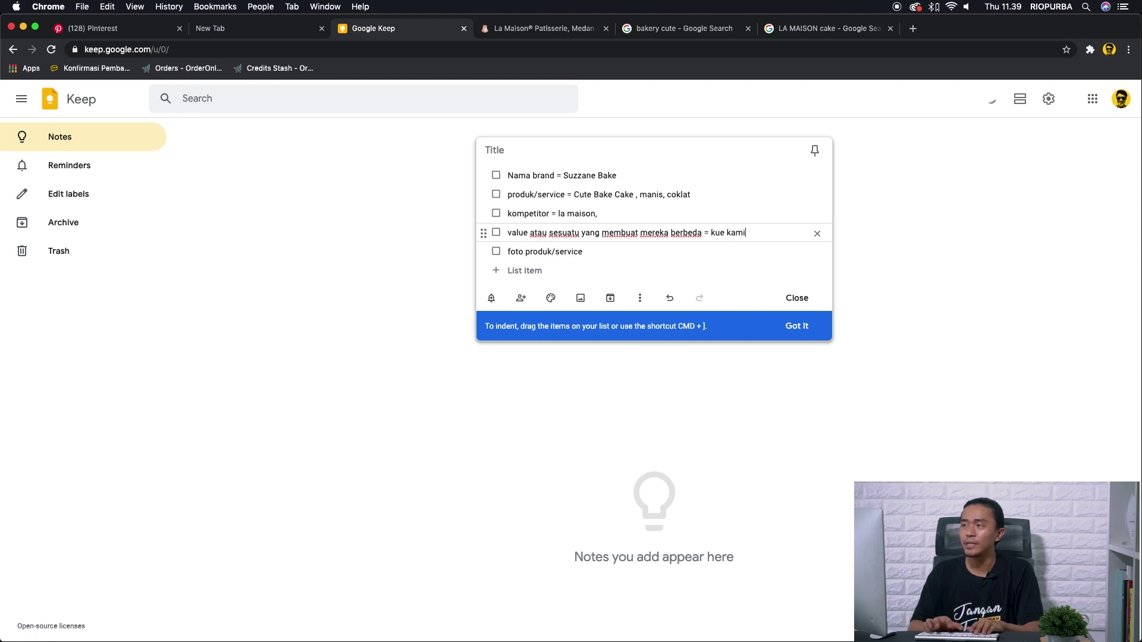
{"action": "type", "text": " itu cute, dibuat "}
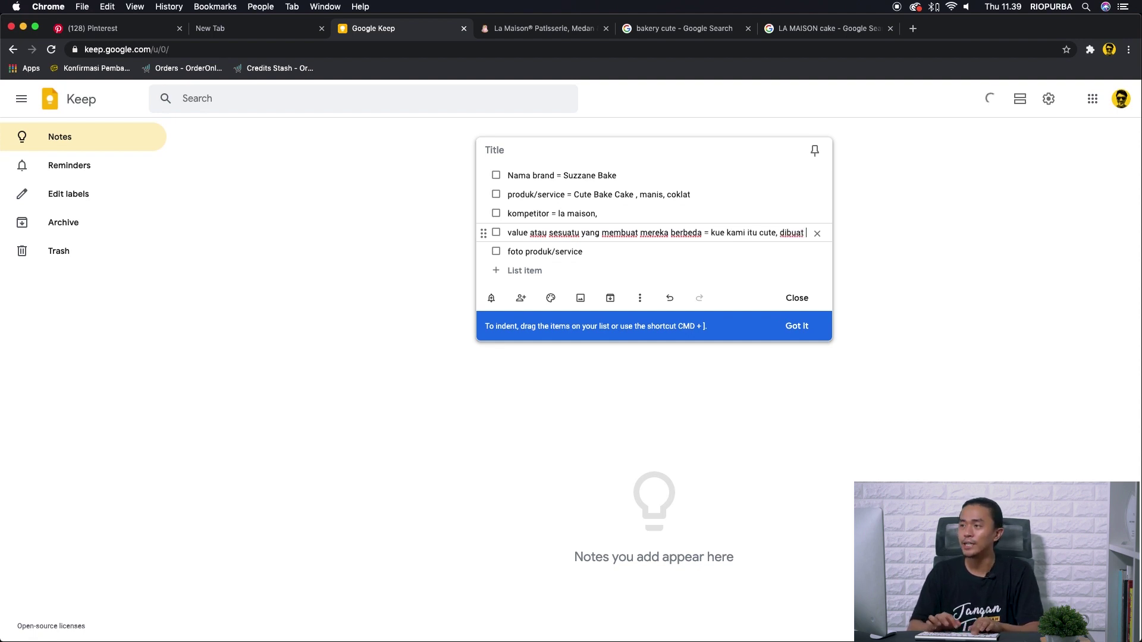
{"action": "type", "text": "dengan cinta,"}
{"action": "key", "text": "BackSpace"}
{"action": "key", "text": "BackSpace"}
Insert the item "target market = anak-anak" below the value item and append "=" to the foto produk/service item.
{"action": "key", "text": "Return"}
{"action": "type", "text": "target market"}
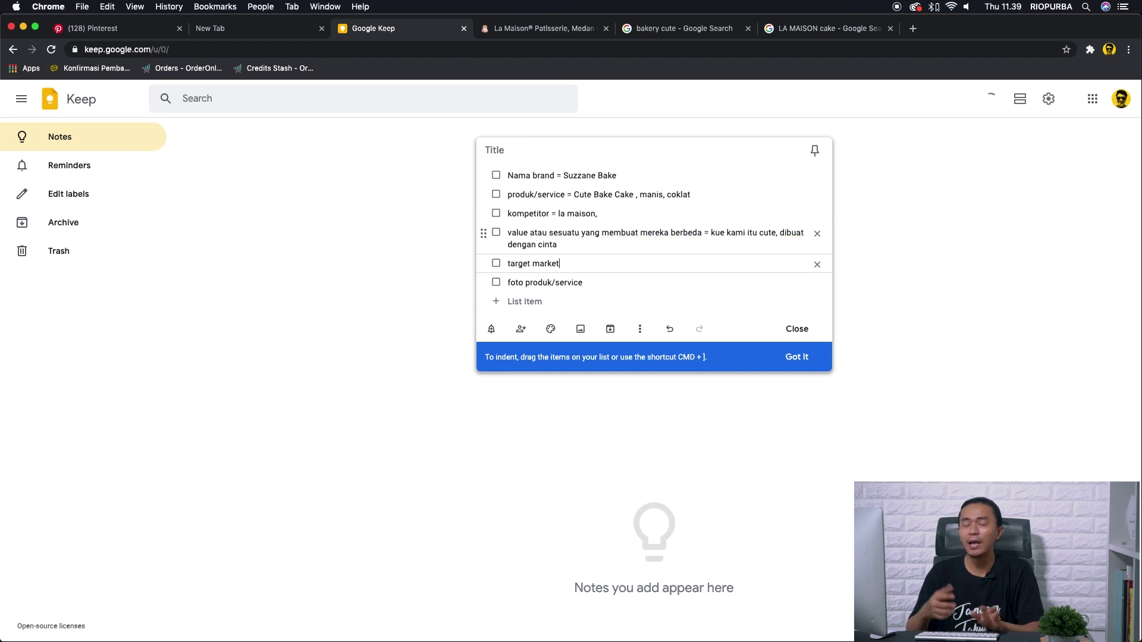
{"action": "type", "text": " = umum"}
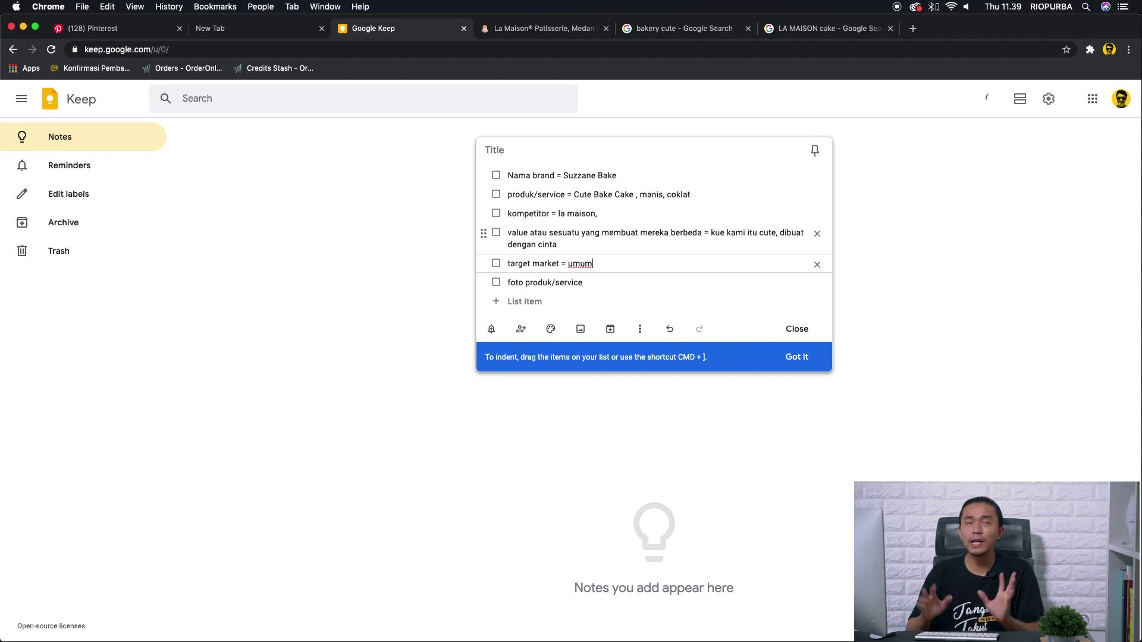
{"action": "key", "text": "BackSpace"}
{"action": "key", "text": "BackSpace"}
{"action": "key", "text": "BackSpace"}
{"action": "key", "text": "BackSpace"}
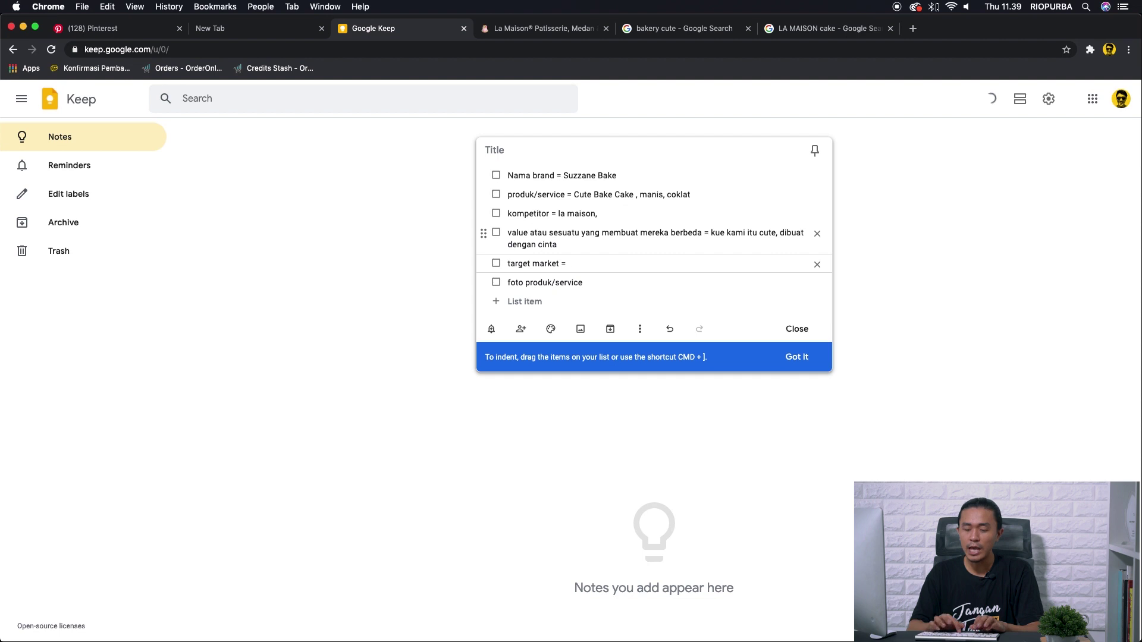
{"action": "type", "text": "anak-anak"}
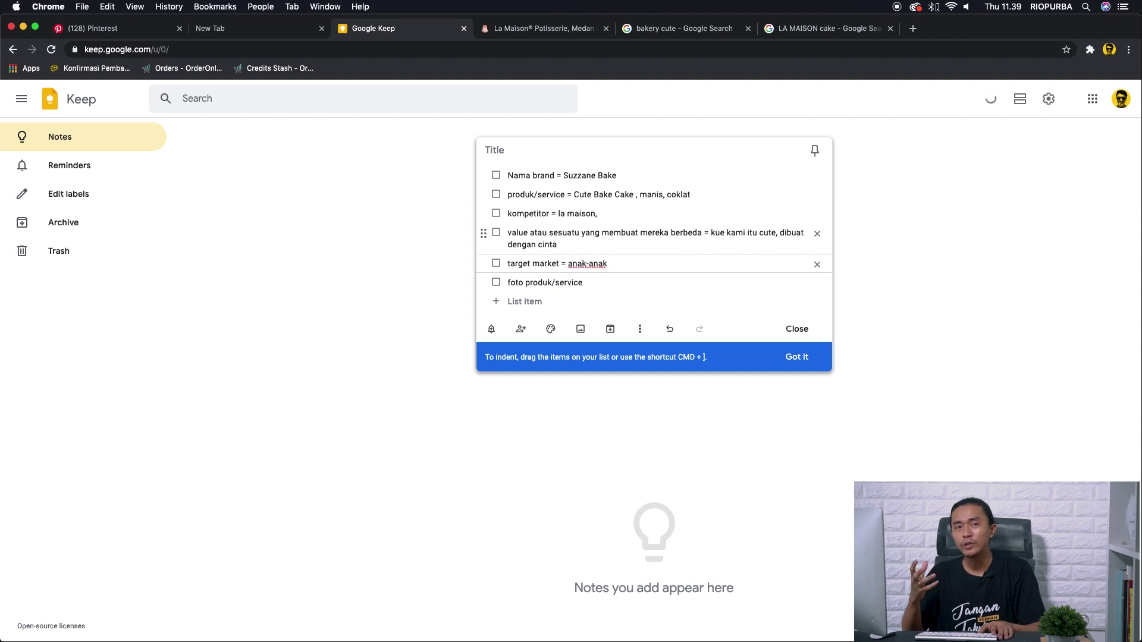
{"action": "key", "text": "Down"}
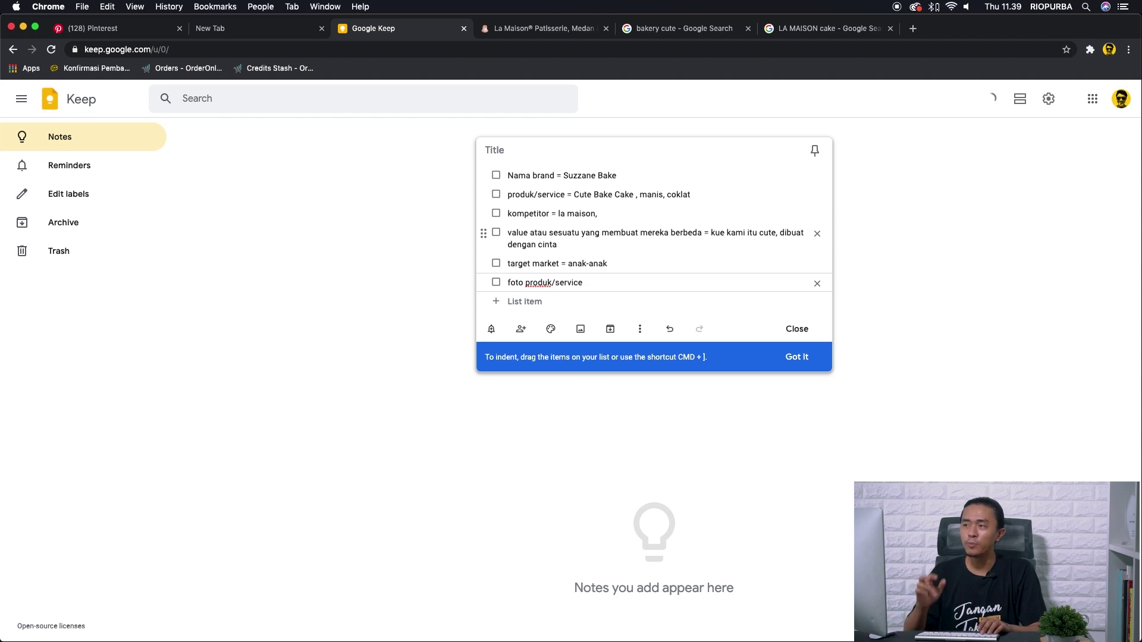
{"action": "type", "text": "="}
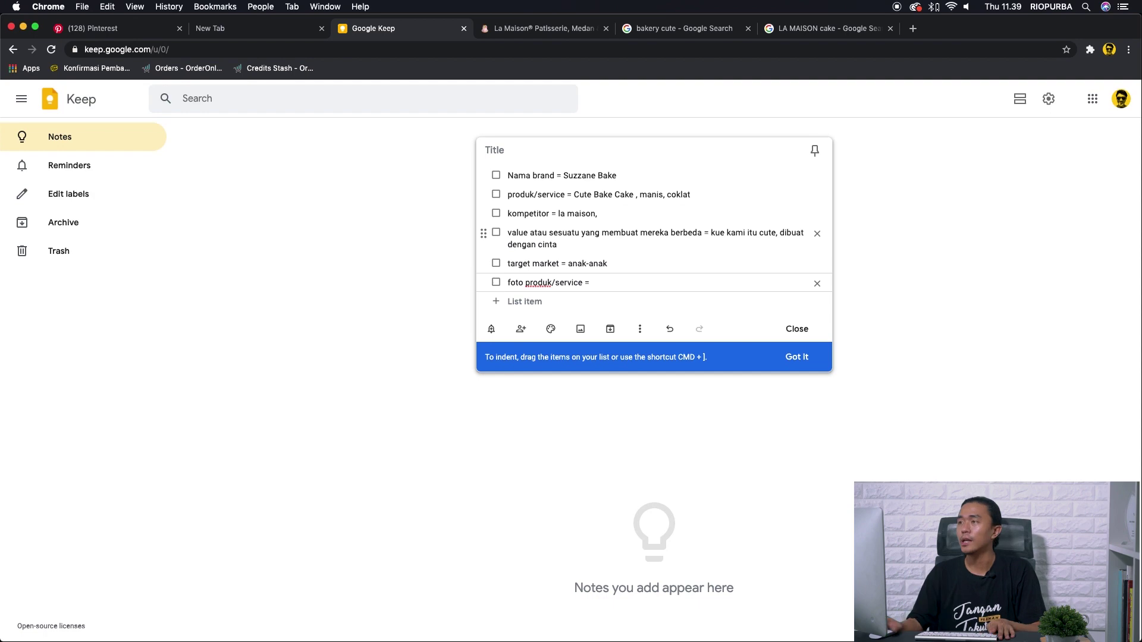
View the product imagery on the lamaison.id homepage and return to the Google Keep note.
{"action": "key", "text": "ctrl+Tab"}
{"action": "scroll", "coordinate": [459, 448], "scroll_direction": "down", "scroll_amount": 3}
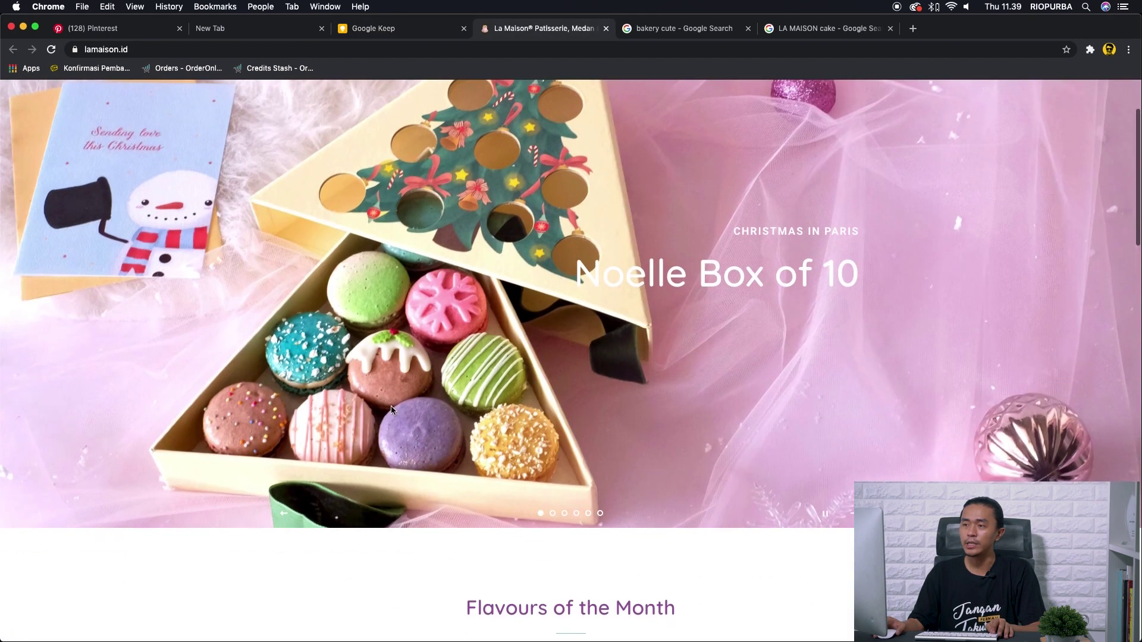
{"action": "key", "text": "ctrl+shift+Tab"}
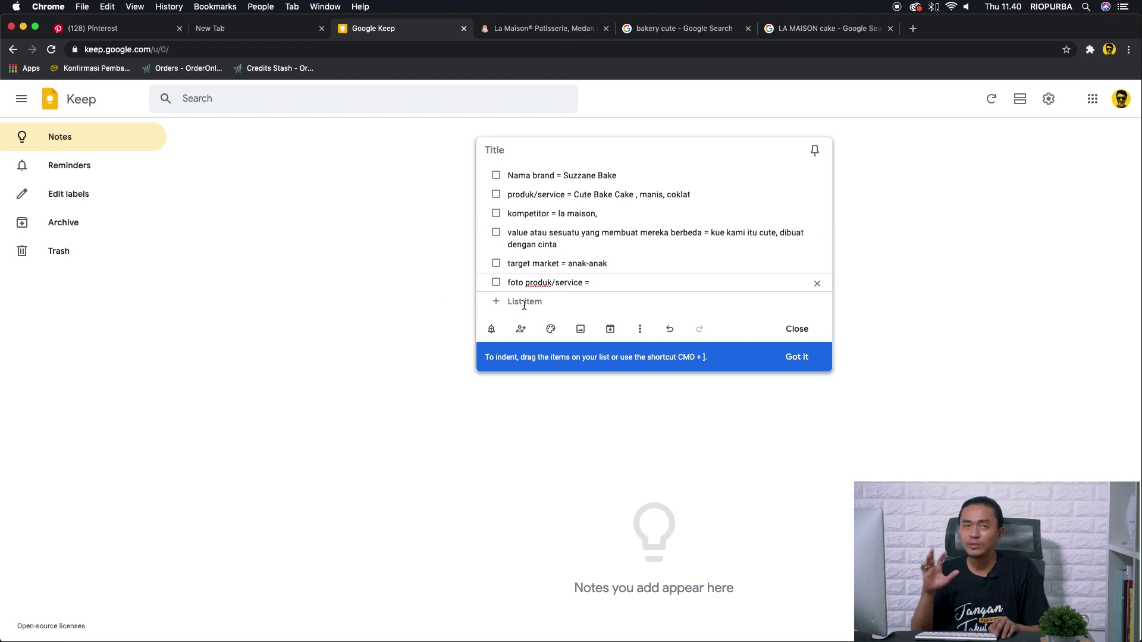
{"action": "key", "text": "super+1"}
{"action": "key", "text": "super+2"}
{"action": "key", "text": "super+3"}
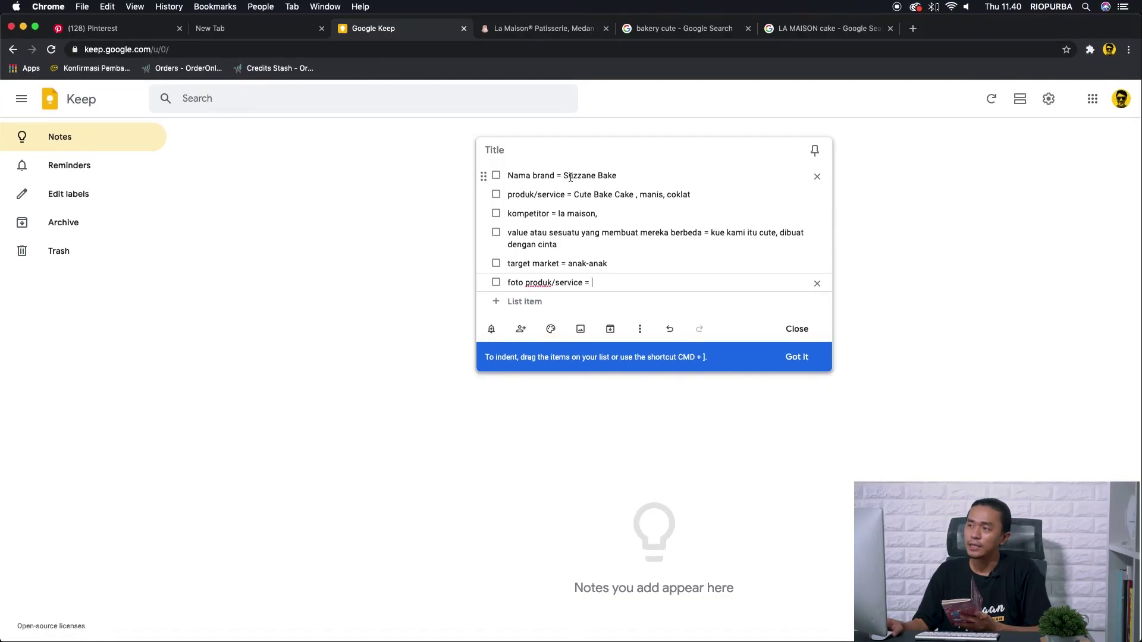
Review each answer in the brief checklist, from brand name, product and competitor to distinguishing value, target market and product photos.
{"action": "left_click_drag", "start_coordinate": [569, 177], "coordinate": [604, 175]}
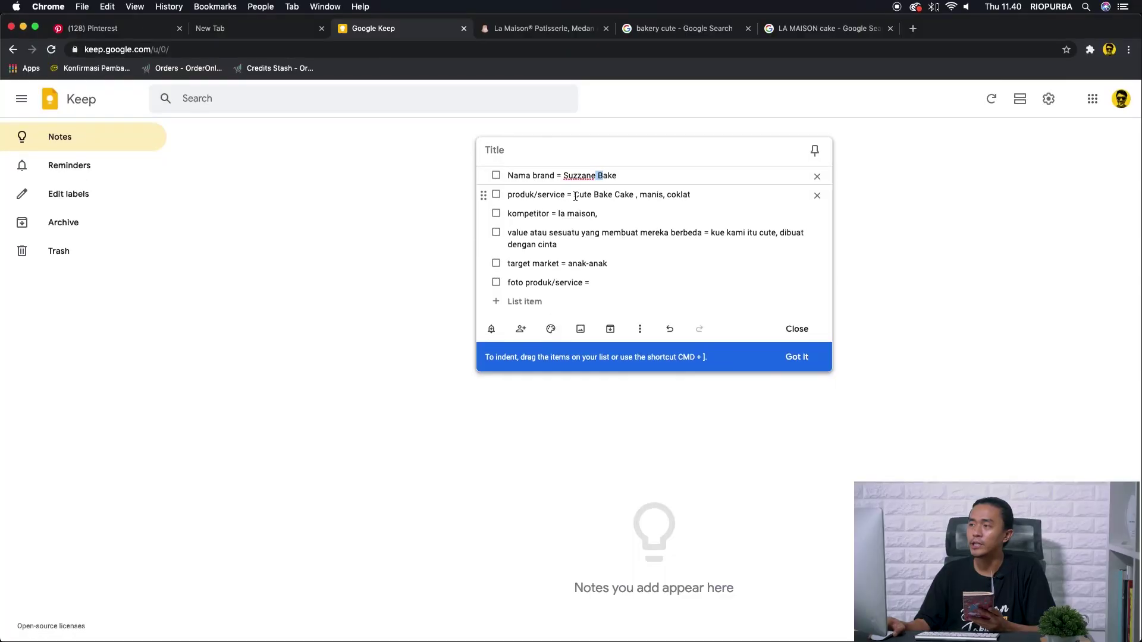
{"action": "left_click_drag", "start_coordinate": [575, 197], "coordinate": [592, 197]}
{"action": "left_click", "coordinate": [655, 193]}
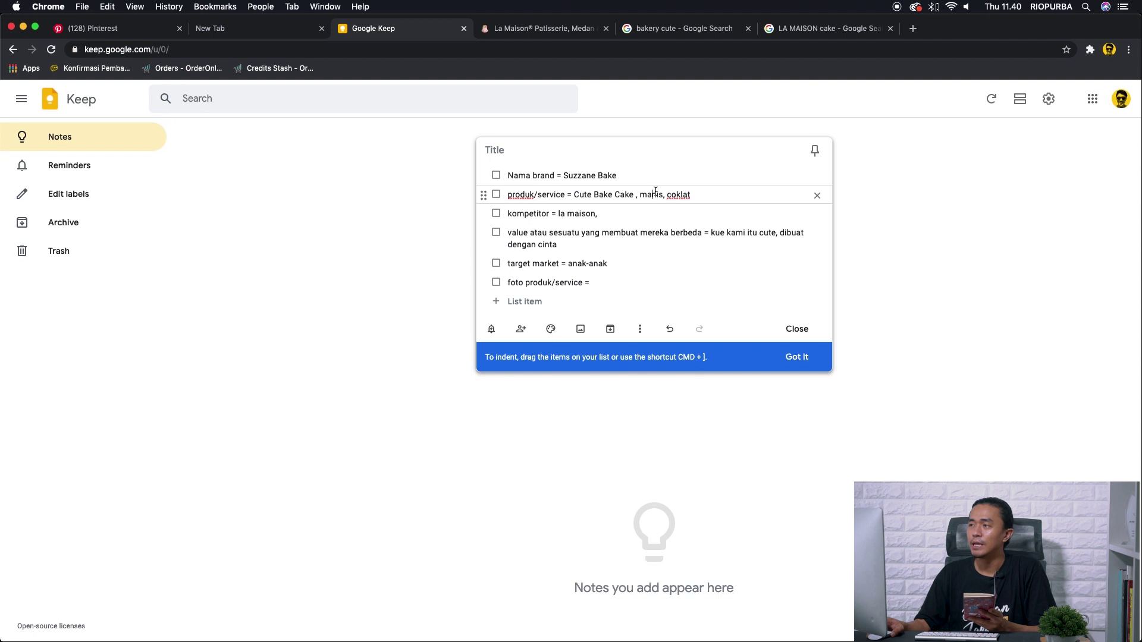
{"action": "double_click", "coordinate": [656, 193]}
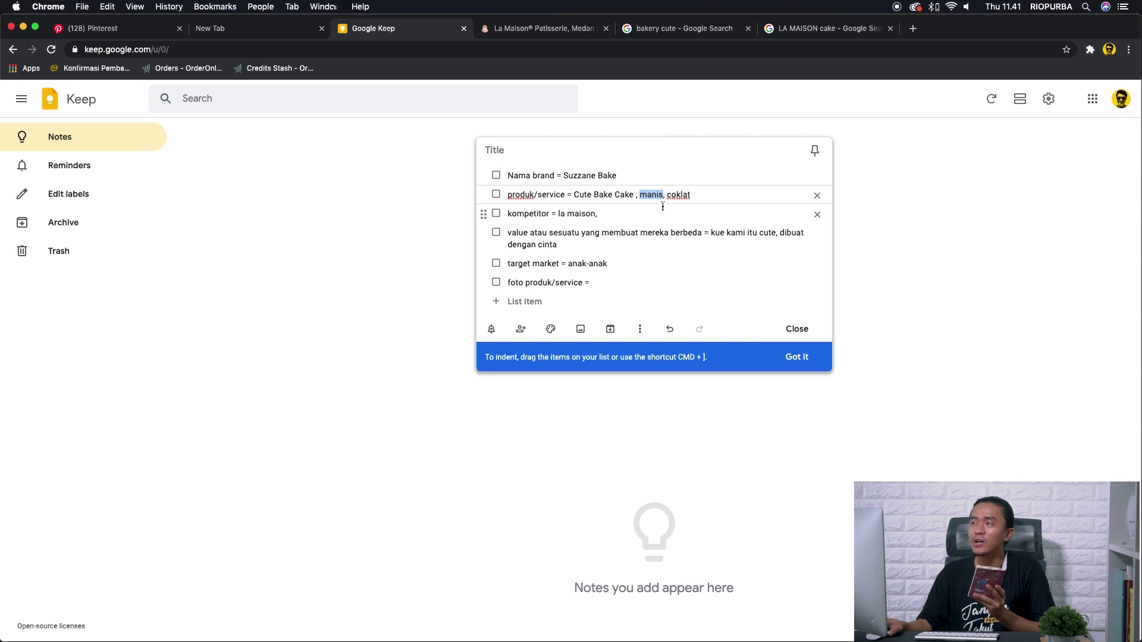
{"action": "double_click", "coordinate": [678, 195]}
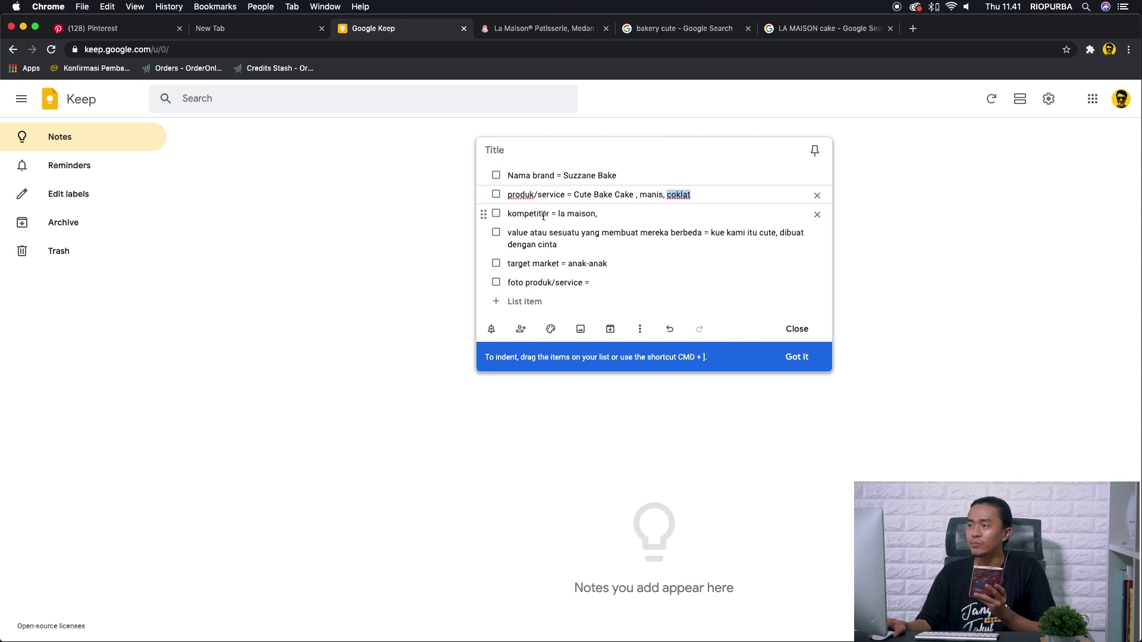
{"action": "left_click_drag", "start_coordinate": [553, 213], "coordinate": [593, 213]}
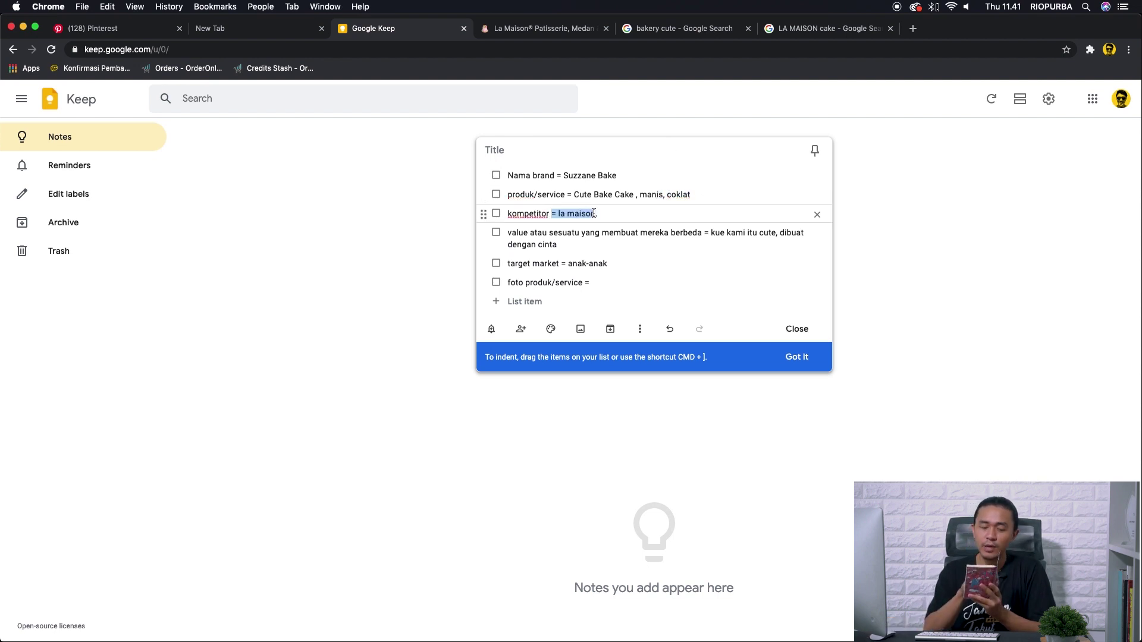
{"action": "left_click_drag", "start_coordinate": [593, 213], "coordinate": [597, 214]}
{"action": "left_click_drag", "start_coordinate": [507, 232], "coordinate": [681, 245]}
{"action": "left_click", "coordinate": [680, 244]}
{"action": "double_click", "coordinate": [762, 234]}
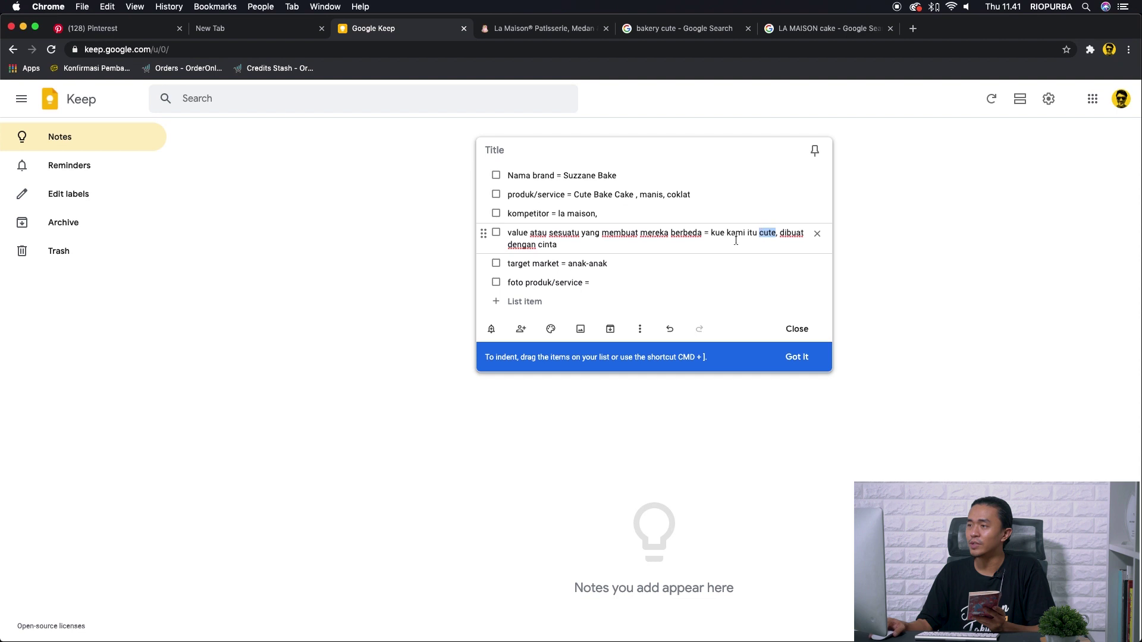
{"action": "left_click", "coordinate": [557, 244]}
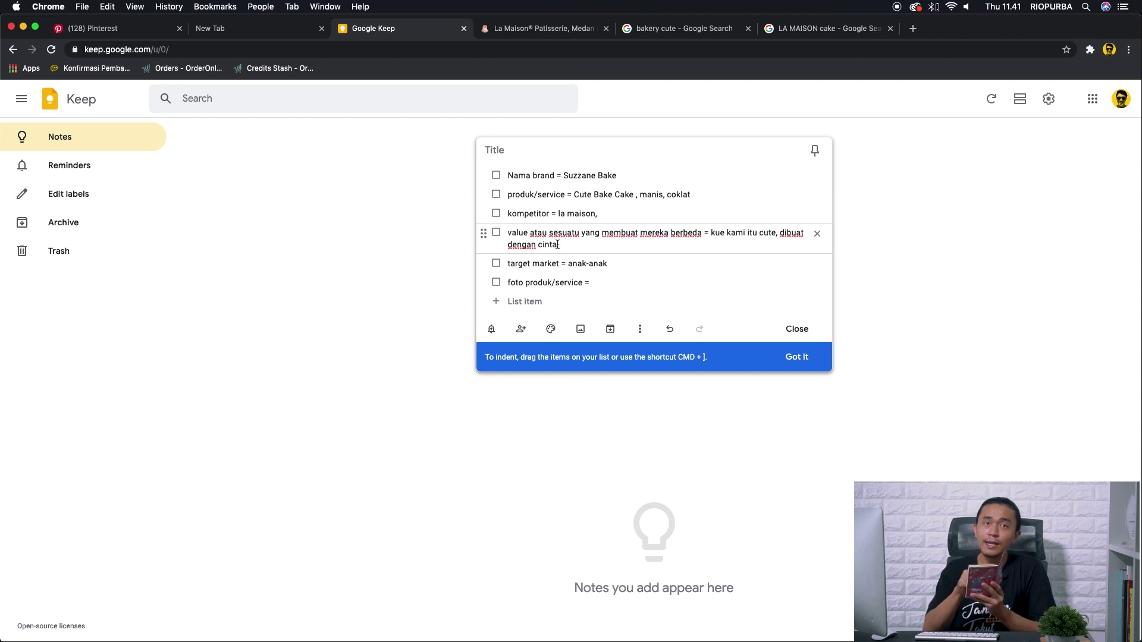
{"action": "left_click_drag", "start_coordinate": [512, 265], "coordinate": [561, 265]}
{"action": "left_click", "coordinate": [583, 264]}
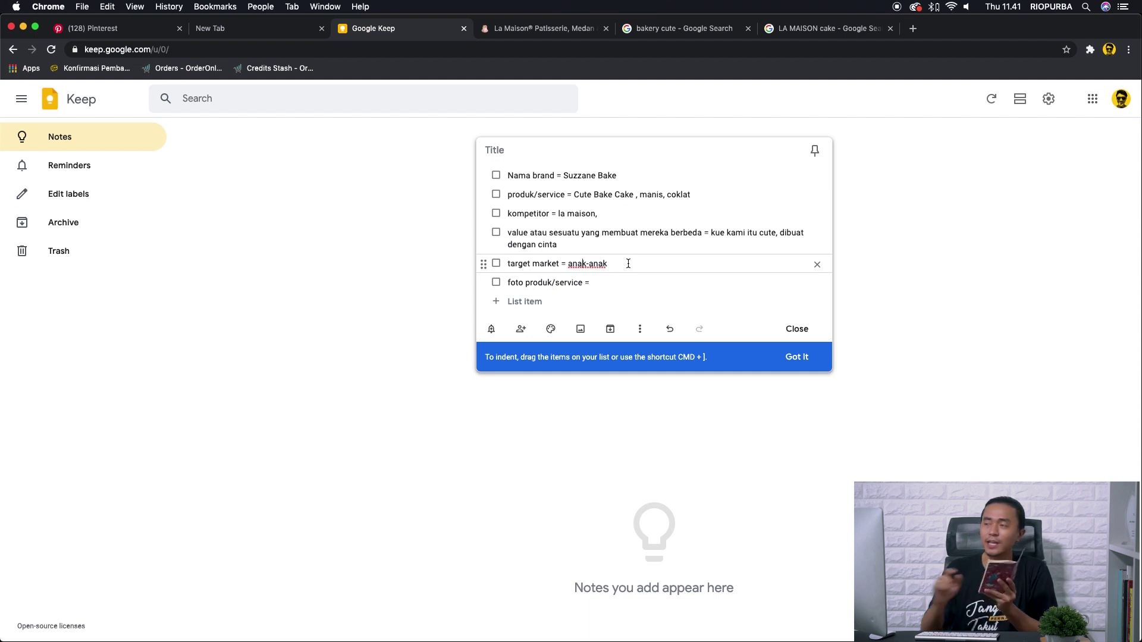
{"action": "left_click_drag", "start_coordinate": [605, 284], "coordinate": [542, 282]}
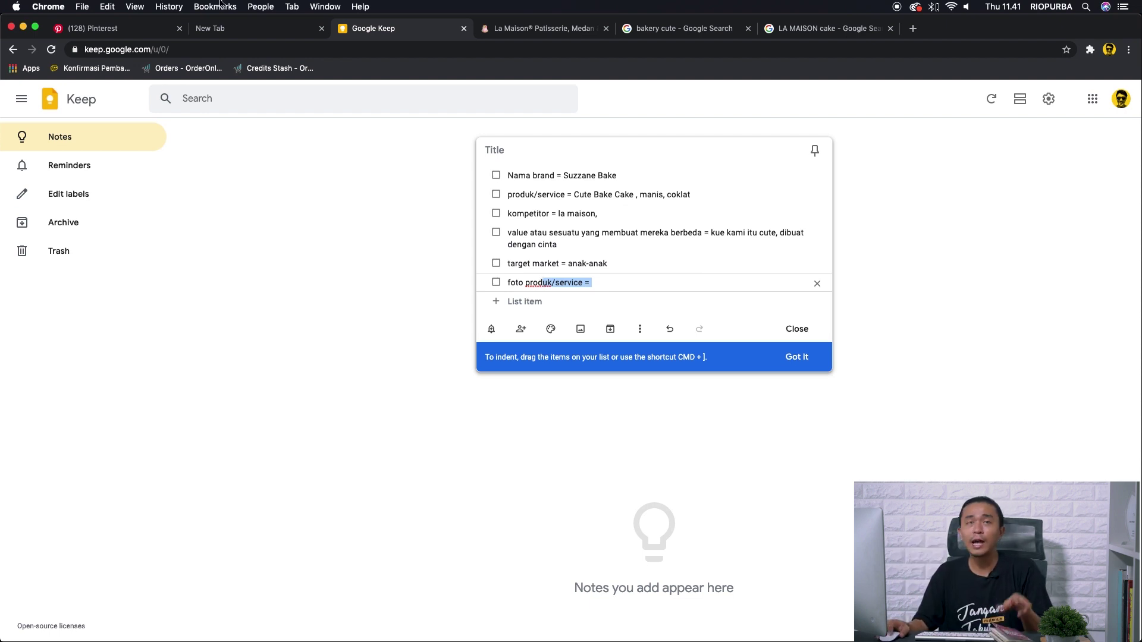
Switch to Pinterest and search for "SB logo".
{"action": "left_click", "coordinate": [123, 29]}
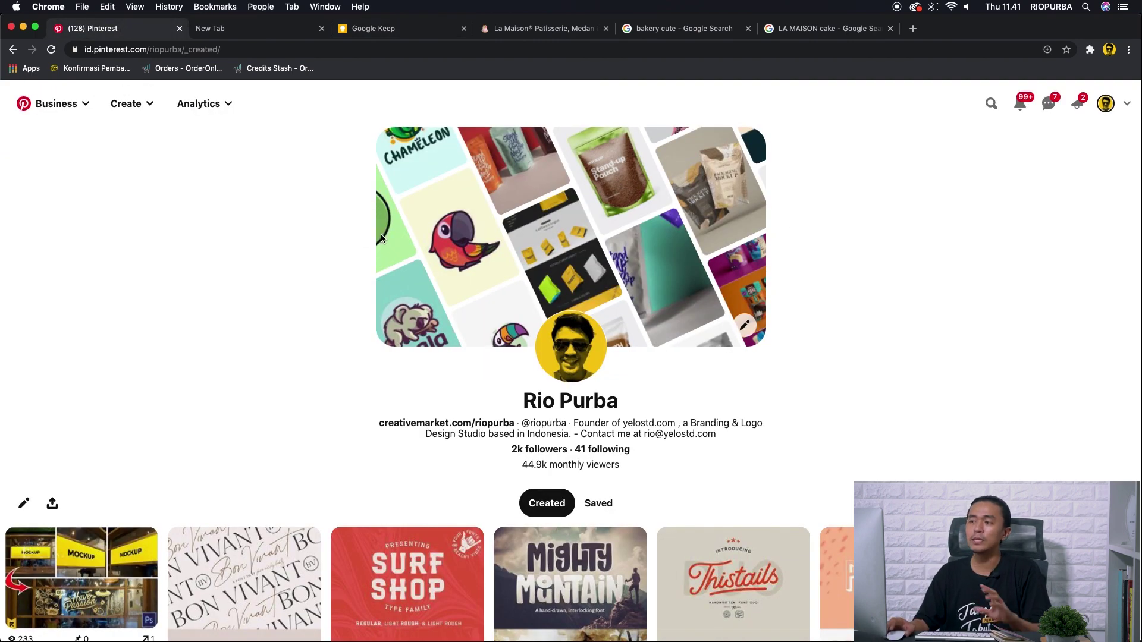
{"action": "scroll", "coordinate": [441, 259], "scroll_direction": "down", "scroll_amount": 6}
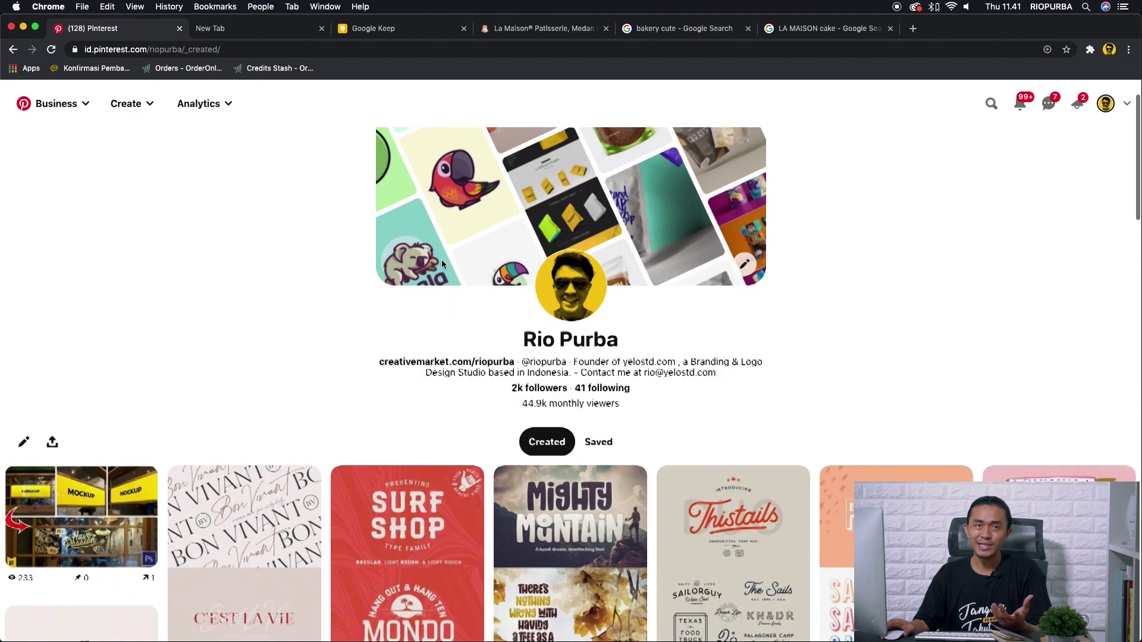
{"action": "scroll", "coordinate": [477, 283], "scroll_direction": "up", "scroll_amount": 6}
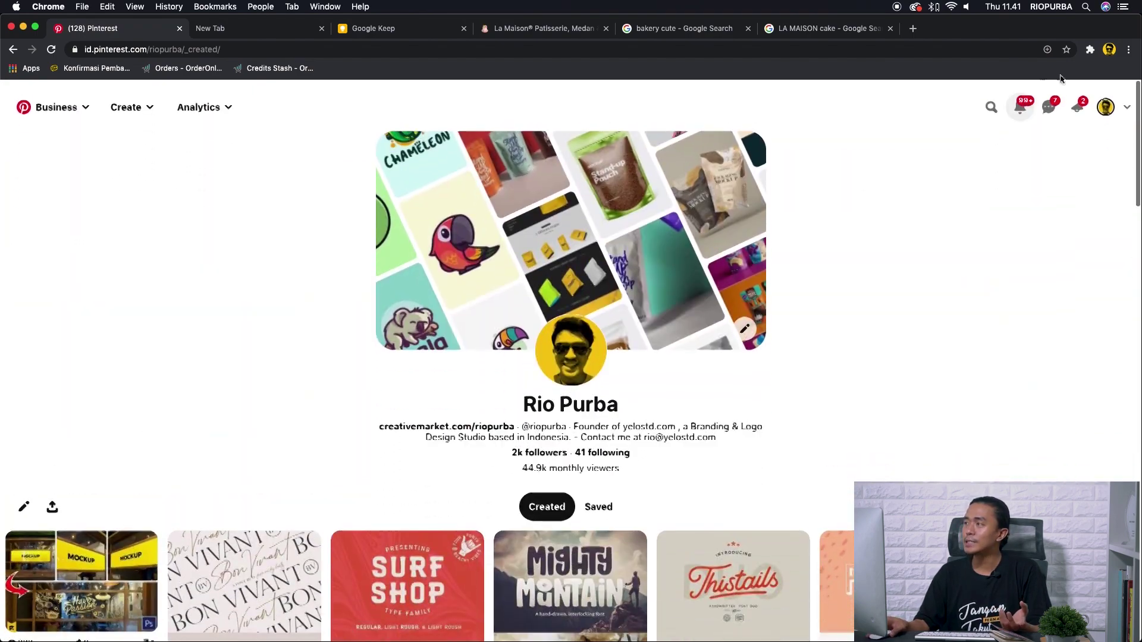
{"action": "left_click", "coordinate": [994, 105]}
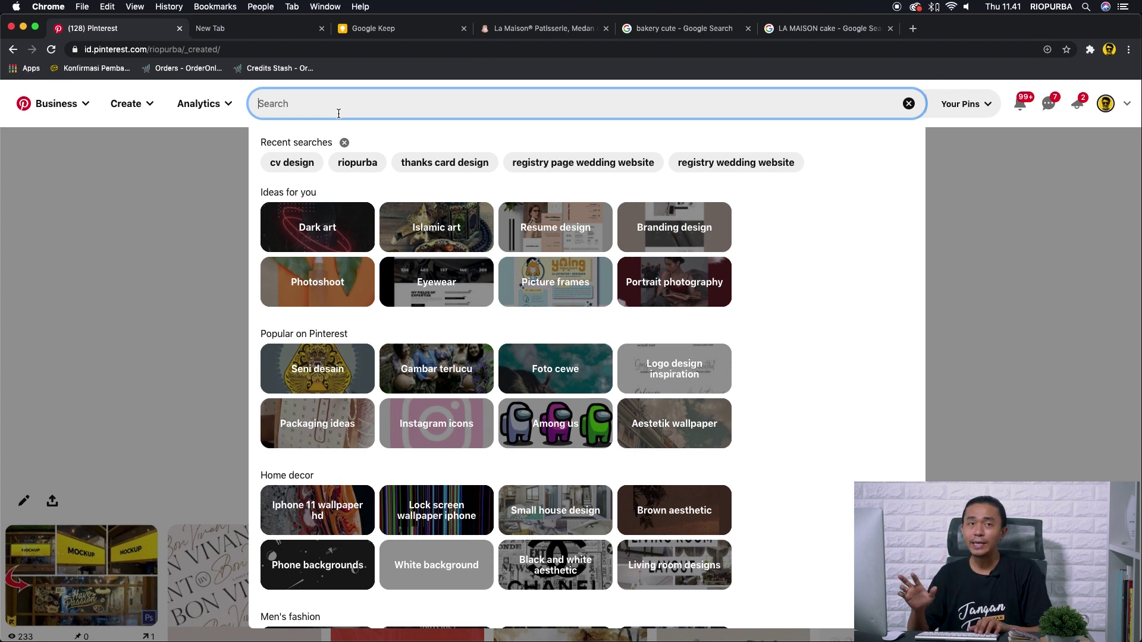
{"action": "type", "text": "SB"}
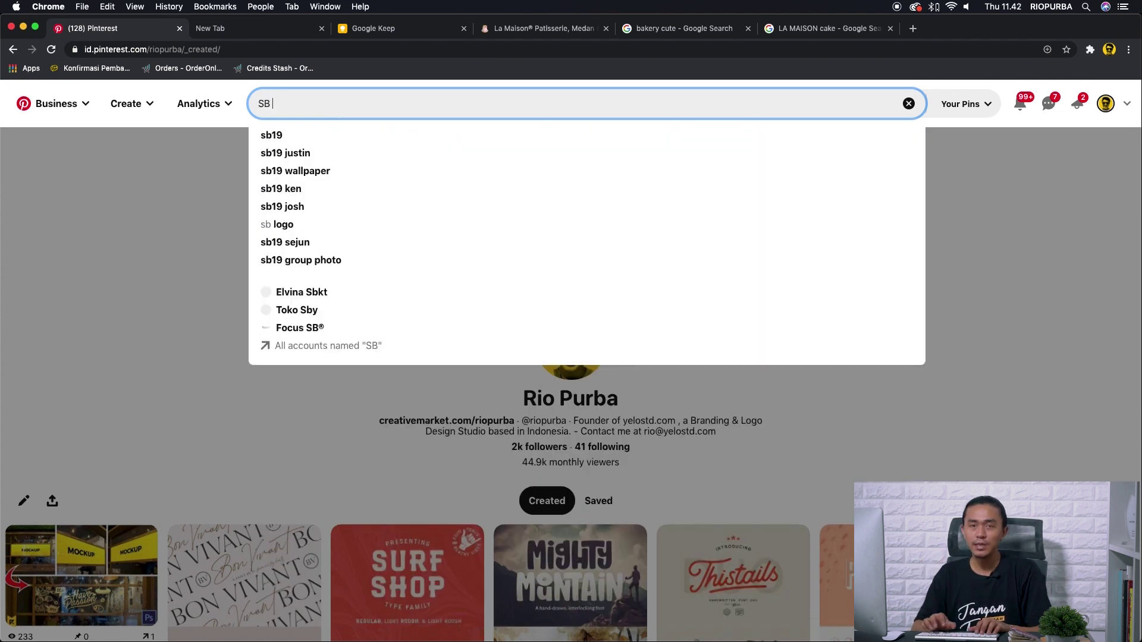
{"action": "type", "text": " logo"}
{"action": "key", "text": "Return"}
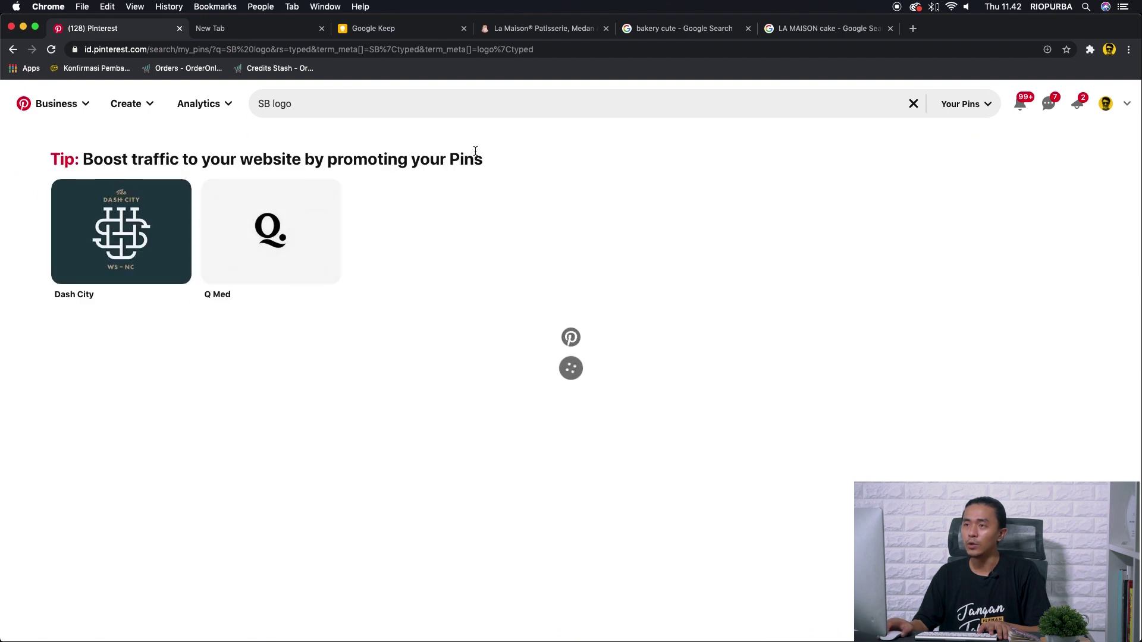
Browse the SB logo pins, open the black Creative Market pin with the white S&B monogram and examine its logo enlarged.
{"action": "scroll", "coordinate": [472, 177], "scroll_direction": "down", "scroll_amount": 5}
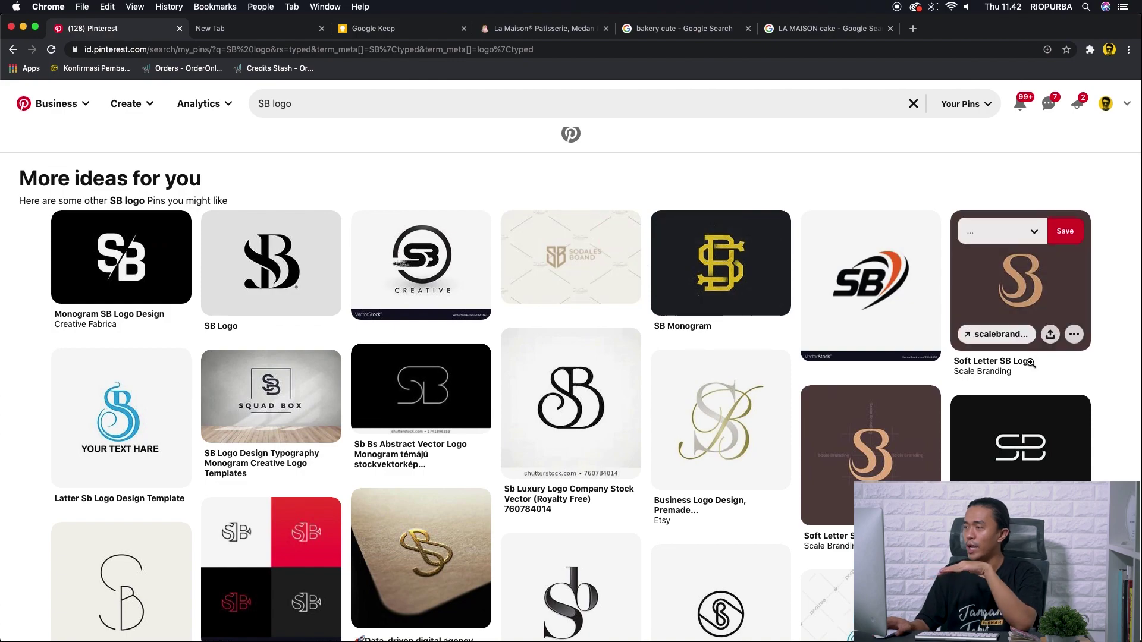
{"action": "scroll", "coordinate": [1032, 366], "scroll_direction": "down", "scroll_amount": 2}
{"action": "scroll", "coordinate": [1031, 366], "scroll_direction": "down", "scroll_amount": 4}
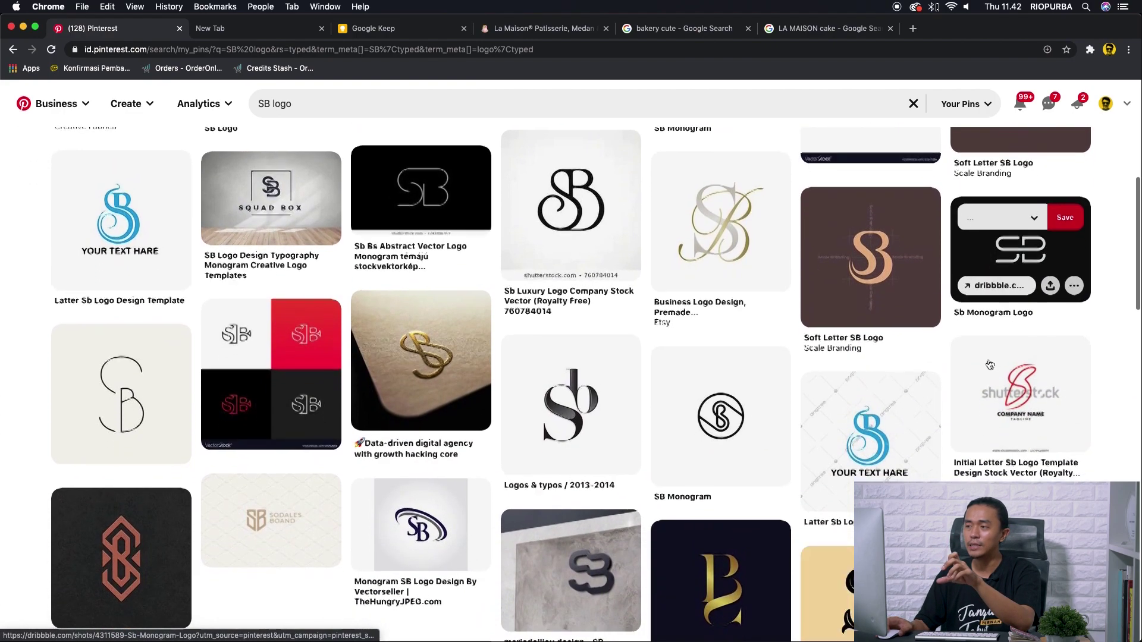
{"action": "scroll", "coordinate": [988, 364], "scroll_direction": "down", "scroll_amount": 2}
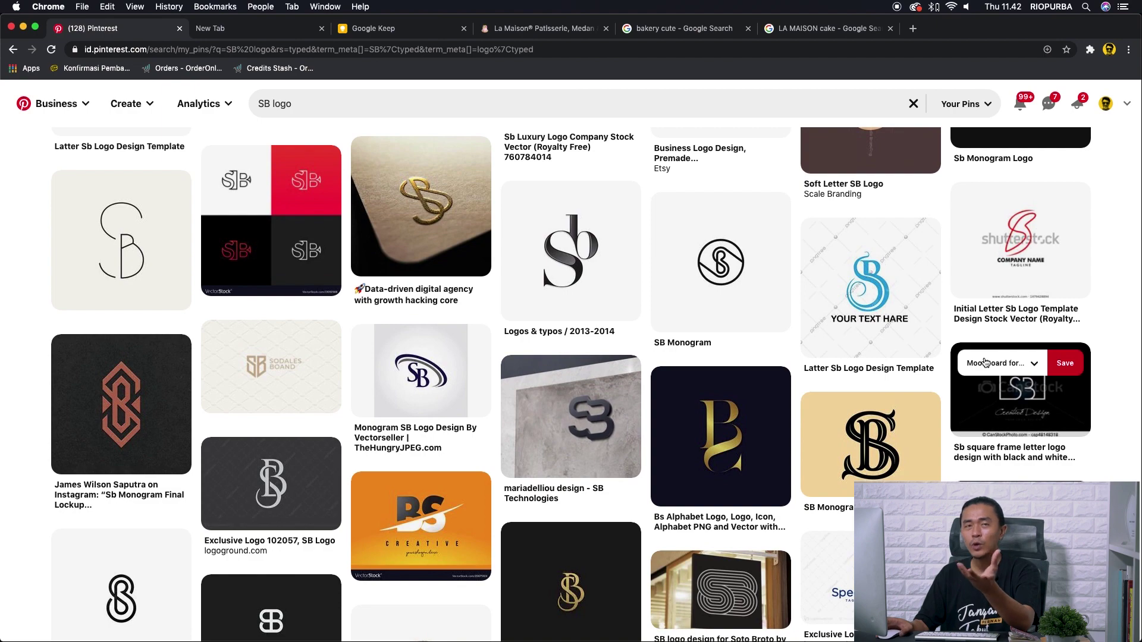
{"action": "scroll", "coordinate": [986, 363], "scroll_direction": "down", "scroll_amount": 4}
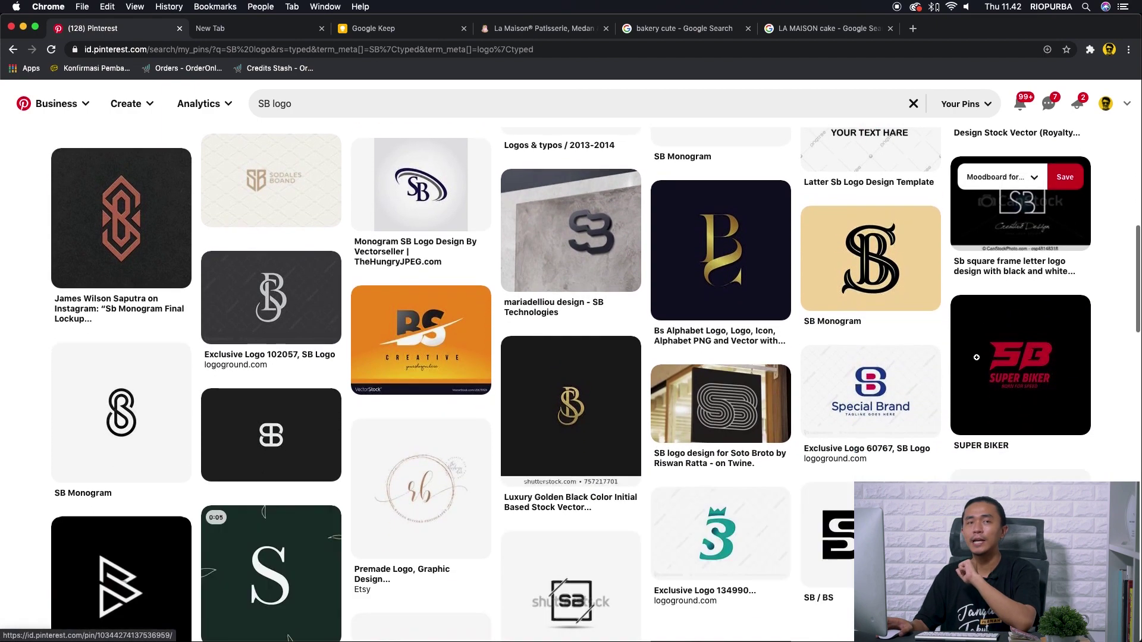
{"action": "scroll", "coordinate": [976, 358], "scroll_direction": "down", "scroll_amount": 3}
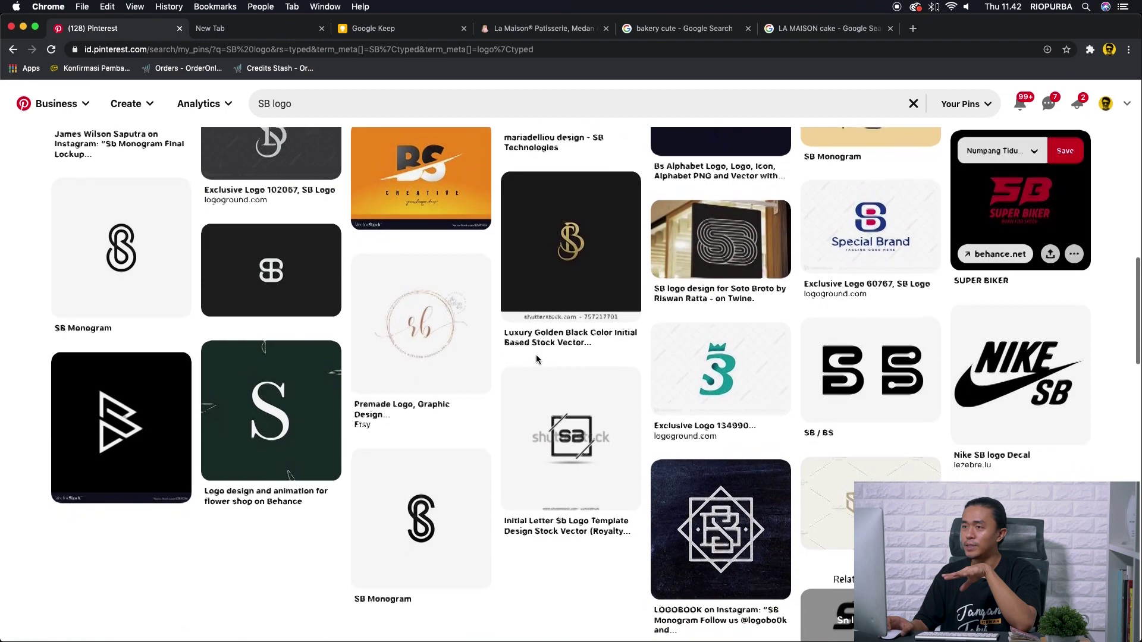
{"action": "left_click", "coordinate": [268, 297]}
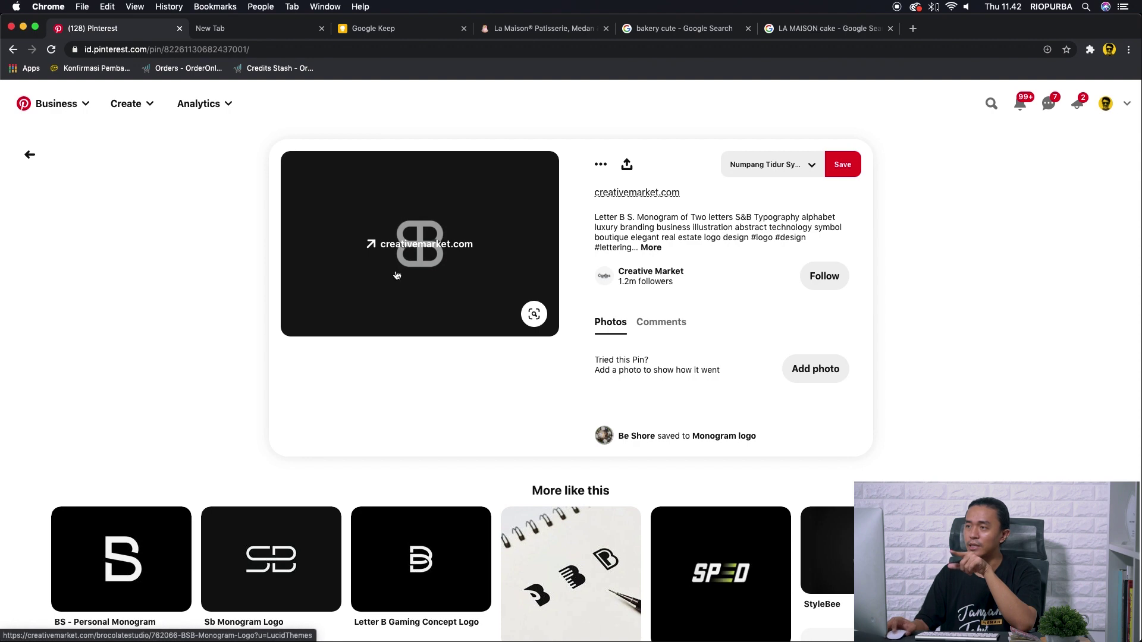
{"action": "scroll", "coordinate": [439, 275], "scroll_direction": "up", "scroll_amount": 5}
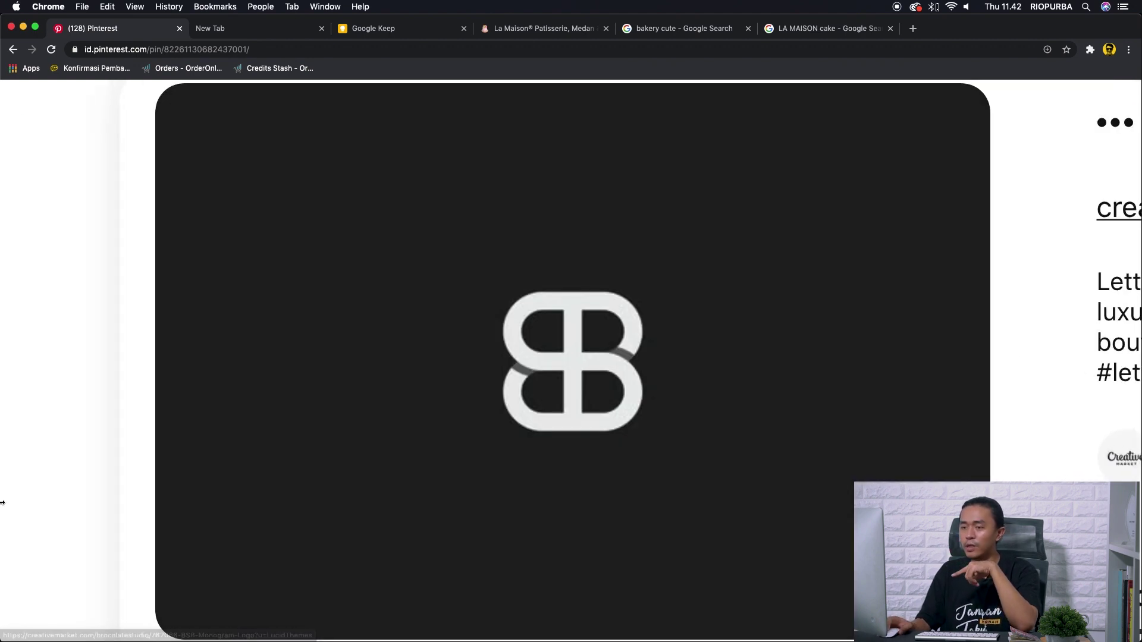
Launch the screen annotation tool and turn on its drawing mode over the enlarged S&B monogram pin.
{"action": "left_click", "coordinate": [309, 618]}
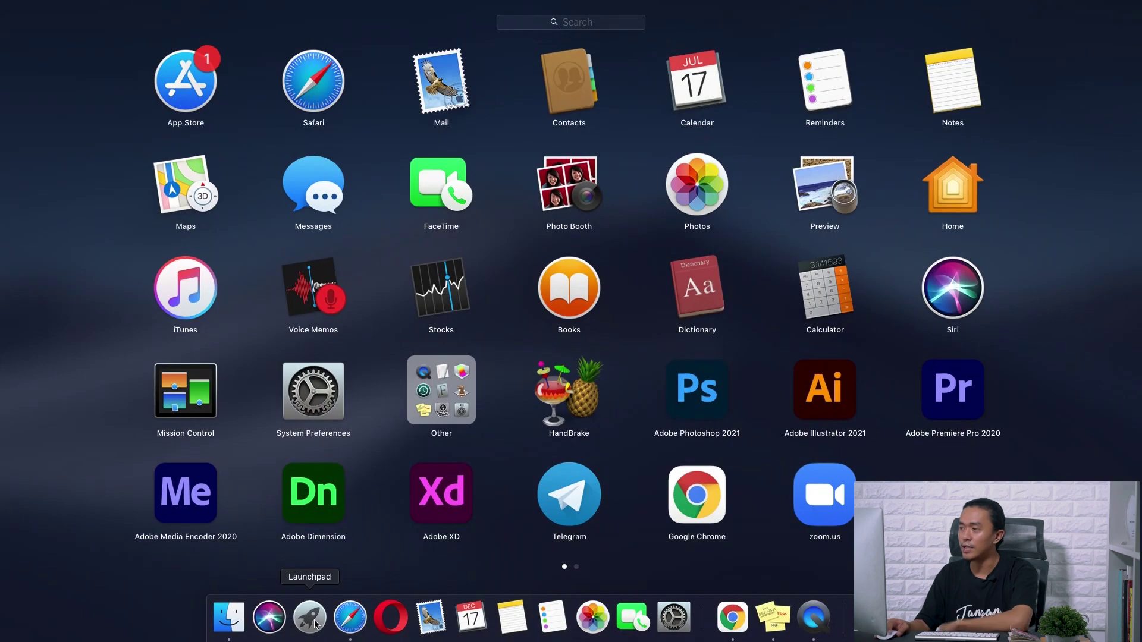
{"action": "scroll", "coordinate": [426, 498], "scroll_direction": "down", "scroll_amount": 1}
{"action": "left_click", "coordinate": [313, 82]}
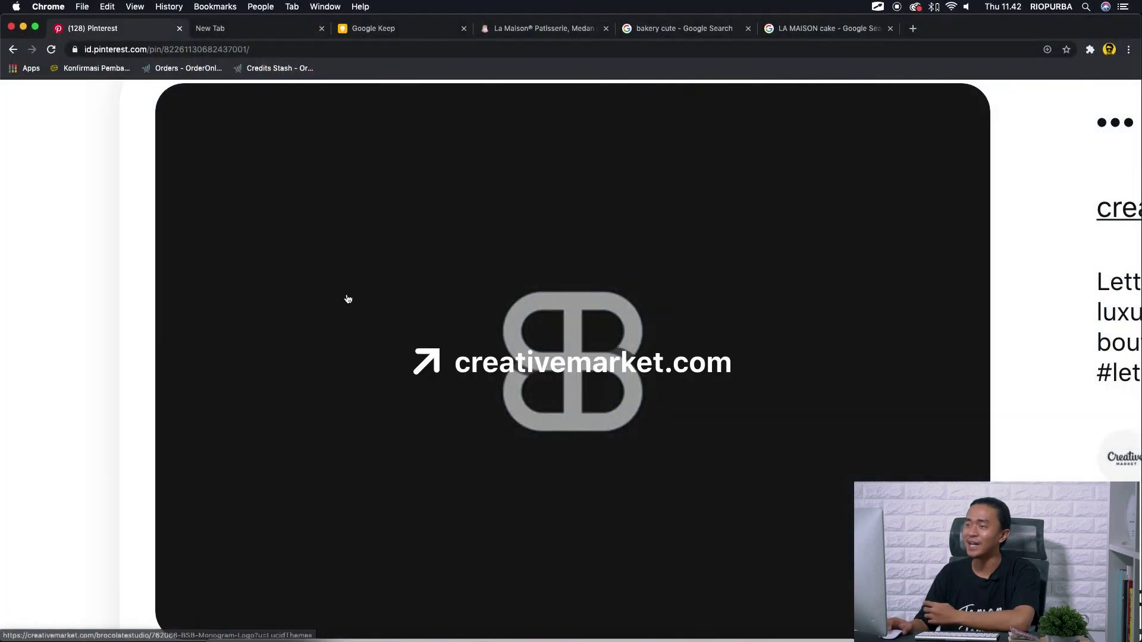
{"action": "left_click", "coordinate": [878, 7]}
{"action": "left_click", "coordinate": [916, 21]}
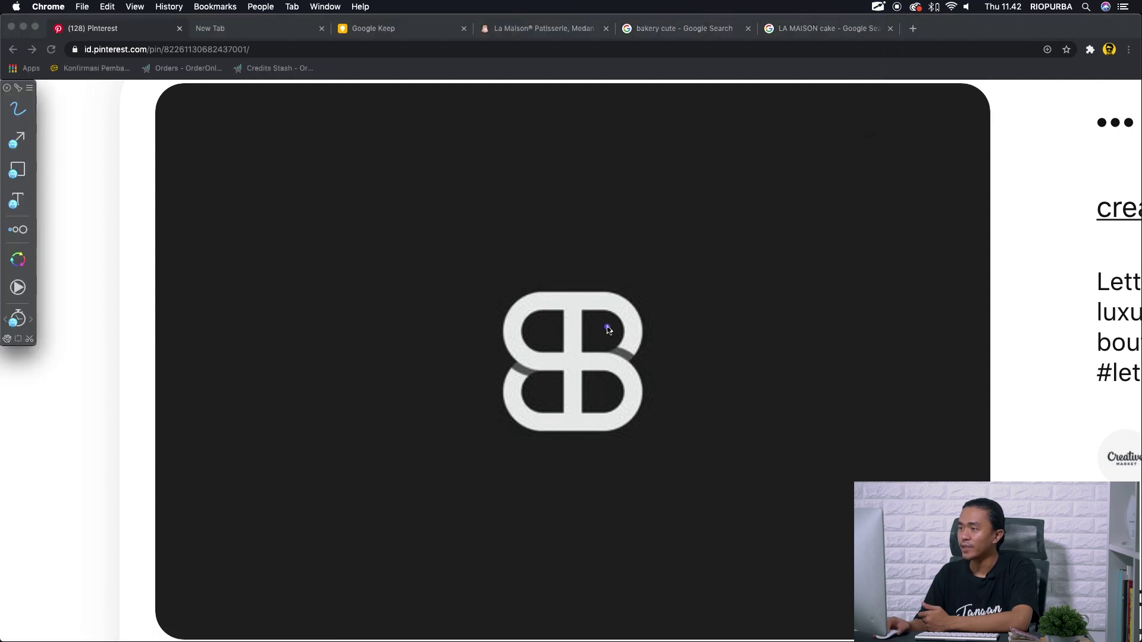
Draw freehand strokes over the S&B monogram and sketch more strokes in the empty black area above it.
{"action": "mouse_move", "coordinate": [557, 348]}
{"action": "left_mouse_down"}
{"action": "mouse_move", "coordinate": [623, 405]}
{"action": "mouse_move", "coordinate": [507, 415]}
{"action": "left_mouse_up"}
{"action": "mouse_move", "coordinate": [564, 303]}
{"action": "left_mouse_down"}
{"action": "mouse_move", "coordinate": [622, 302]}
{"action": "mouse_move", "coordinate": [583, 357]}
{"action": "mouse_move", "coordinate": [566, 411]}
{"action": "mouse_move", "coordinate": [573, 296]}
{"action": "left_mouse_up"}
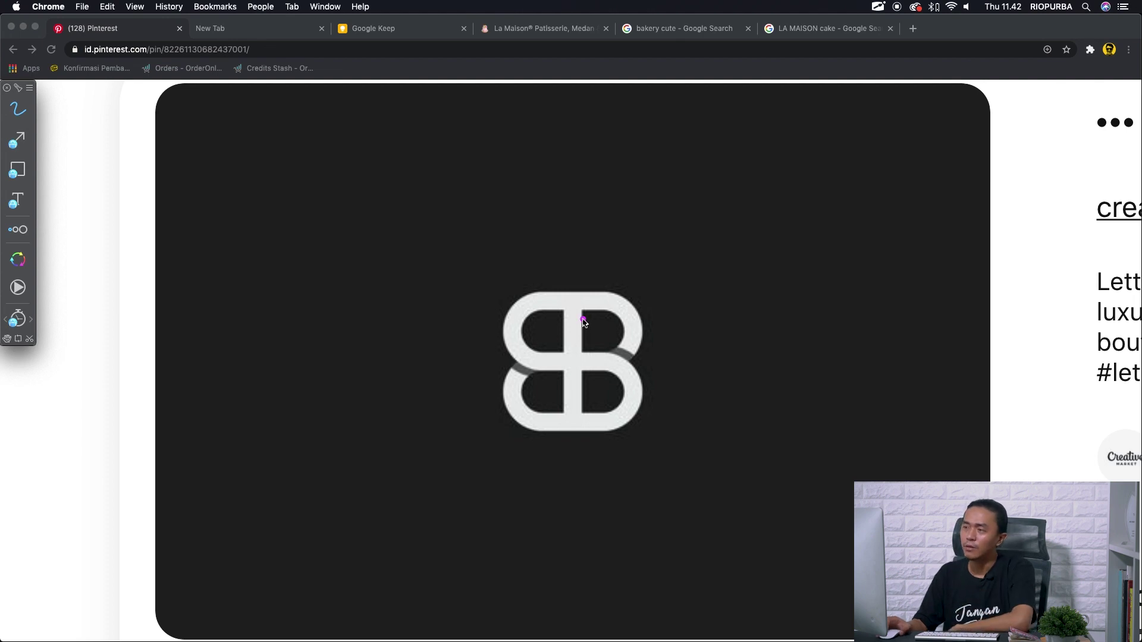
{"action": "mouse_move", "coordinate": [498, 149]}
{"action": "left_mouse_down"}
{"action": "mouse_move", "coordinate": [492, 222]}
{"action": "mouse_move", "coordinate": [489, 149]}
{"action": "left_mouse_up"}
{"action": "mouse_move", "coordinate": [564, 145]}
{"action": "left_mouse_down"}
{"action": "mouse_move", "coordinate": [571, 222]}
{"action": "mouse_move", "coordinate": [565, 145]}
{"action": "left_mouse_up"}
{"action": "mouse_move", "coordinate": [483, 254]}
{"action": "left_mouse_down"}
{"action": "mouse_move", "coordinate": [502, 322]}
{"action": "mouse_move", "coordinate": [507, 266]}
{"action": "mouse_move", "coordinate": [571, 249]}
{"action": "left_mouse_up"}
{"action": "mouse_move", "coordinate": [448, 145]}
{"action": "left_mouse_down"}
{"action": "mouse_move", "coordinate": [456, 337]}
{"action": "mouse_move", "coordinate": [650, 162]}
{"action": "mouse_move", "coordinate": [504, 128]}
{"action": "mouse_move", "coordinate": [522, 168]}
{"action": "left_mouse_up"}
{"action": "left_click_drag", "start_coordinate": [596, 172], "coordinate": [598, 179]}
{"action": "left_click_drag", "start_coordinate": [526, 250], "coordinate": [538, 288]}
{"action": "left_click_drag", "start_coordinate": [652, 253], "coordinate": [638, 251]}
{"action": "mouse_move", "coordinate": [619, 148]}
{"action": "left_mouse_down"}
{"action": "mouse_move", "coordinate": [642, 222]}
{"action": "mouse_move", "coordinate": [489, 287]}
{"action": "left_mouse_up"}
{"action": "left_click_drag", "start_coordinate": [551, 152], "coordinate": [559, 293]}
{"action": "mouse_move", "coordinate": [638, 143]}
{"action": "left_mouse_down"}
{"action": "mouse_move", "coordinate": [627, 171]}
{"action": "mouse_move", "coordinate": [658, 242]}
{"action": "mouse_move", "coordinate": [561, 255]}
{"action": "left_mouse_up"}
{"action": "left_click", "coordinate": [595, 223]}
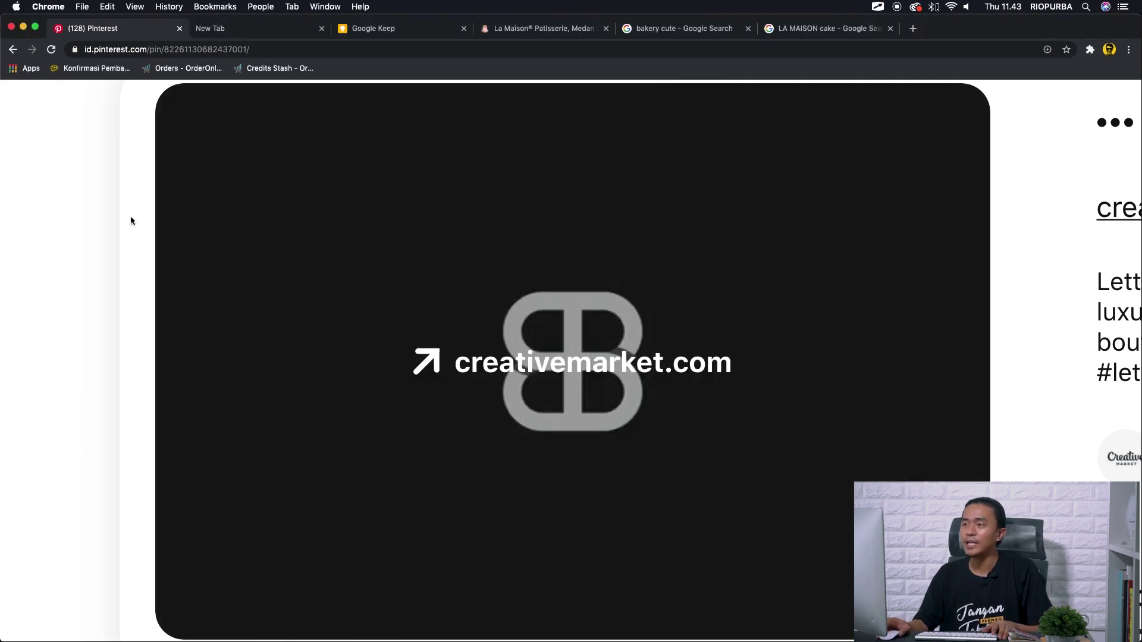
Start a new Pinterest board for the S&B monogram pin and begin its name with "Su".
{"action": "left_click", "coordinate": [131, 218]}
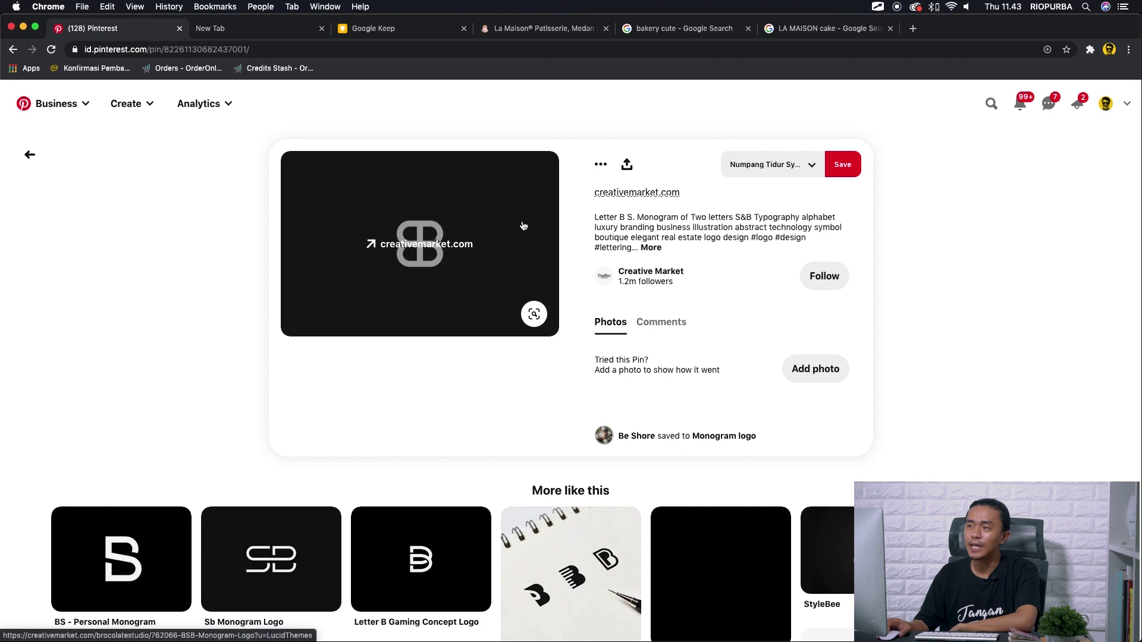
{"action": "left_click", "coordinate": [812, 166]}
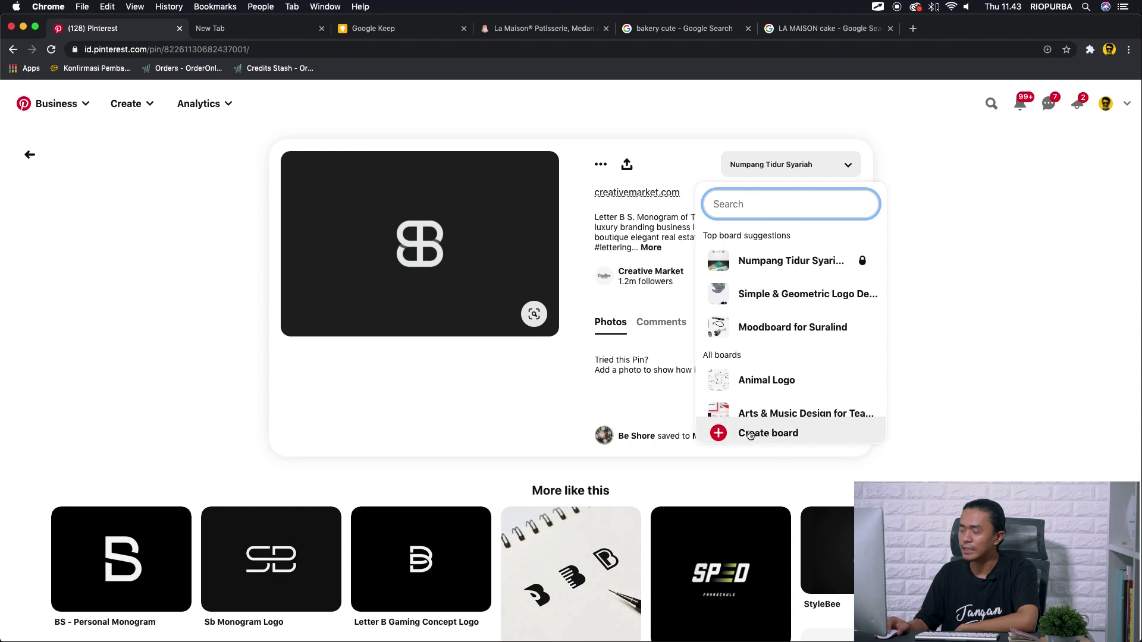
{"action": "left_click", "coordinate": [853, 164]}
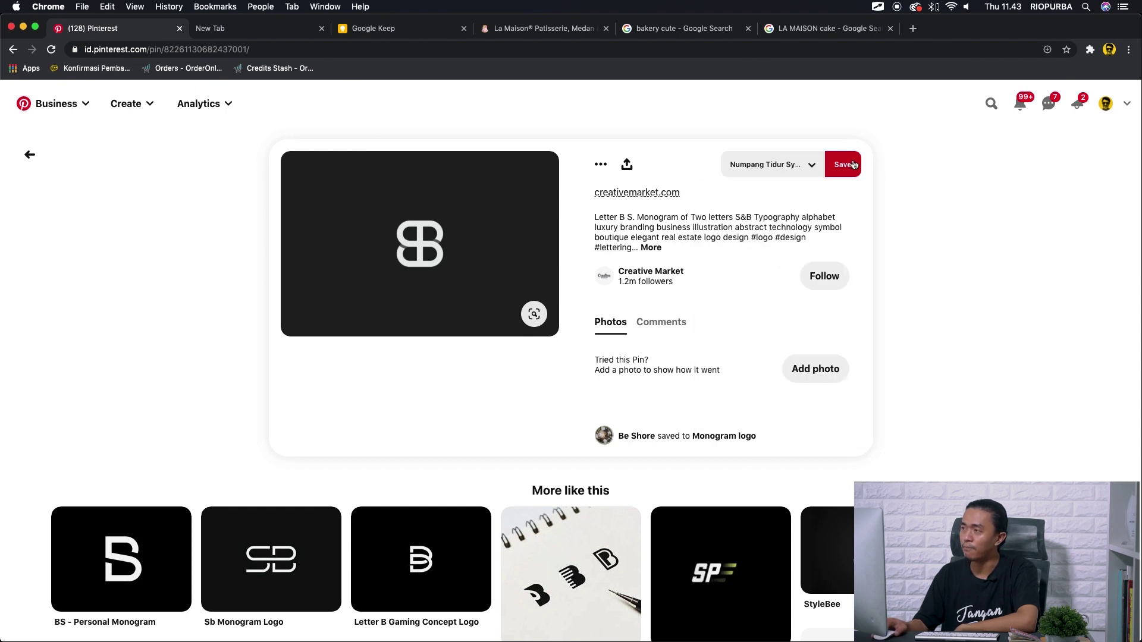
{"action": "left_click", "coordinate": [815, 169]}
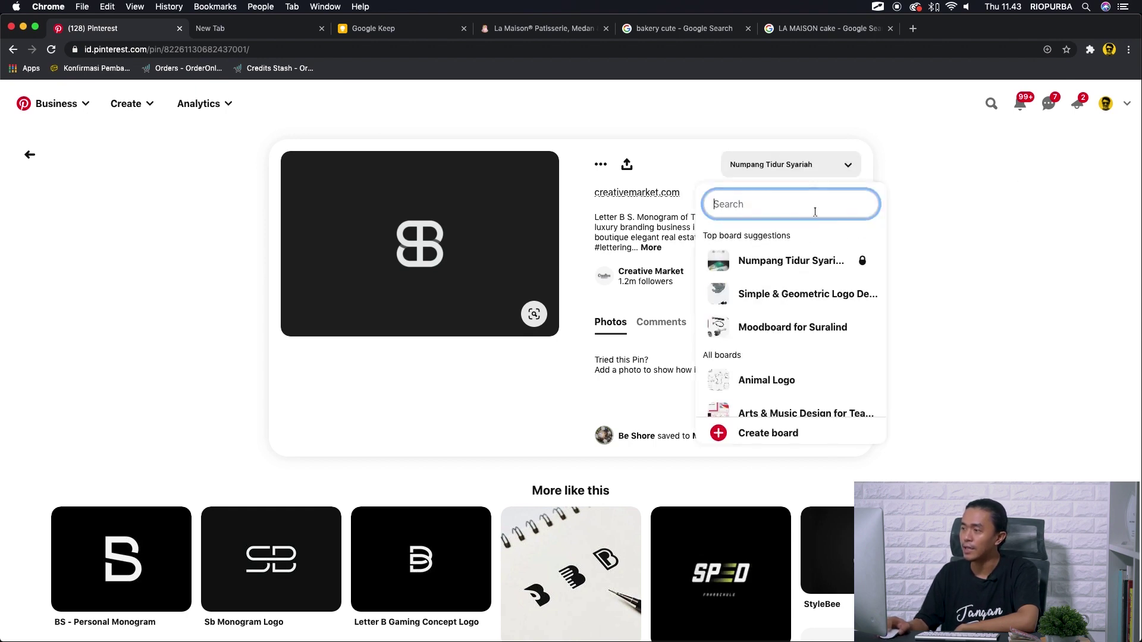
{"action": "left_click", "coordinate": [760, 435]}
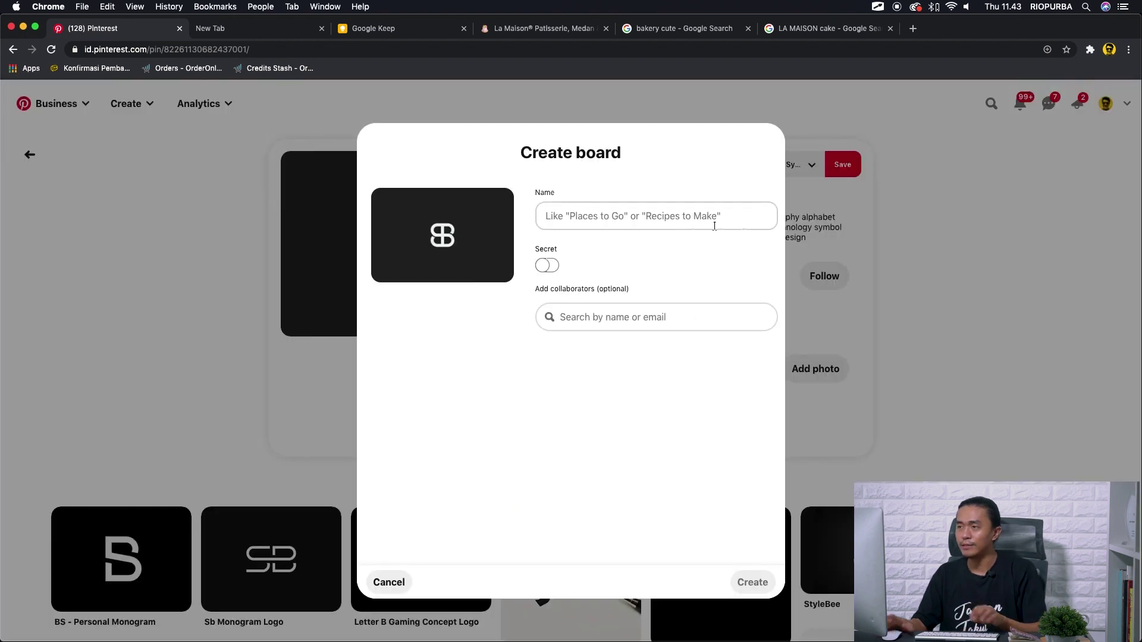
{"action": "left_click", "coordinate": [676, 218]}
{"action": "type", "text": "Su"}
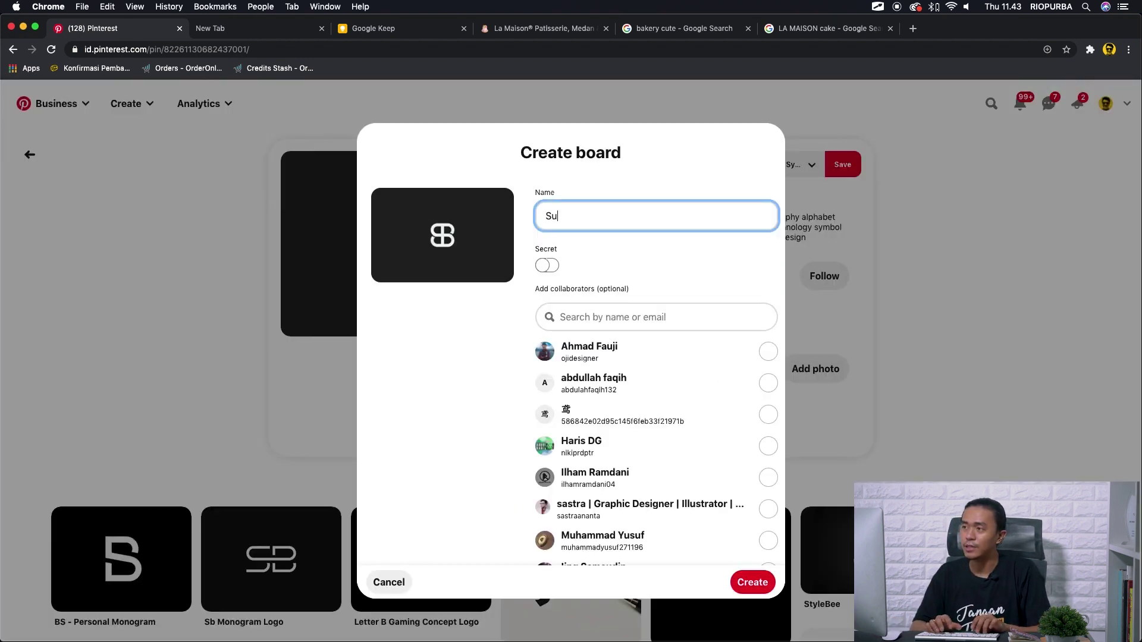